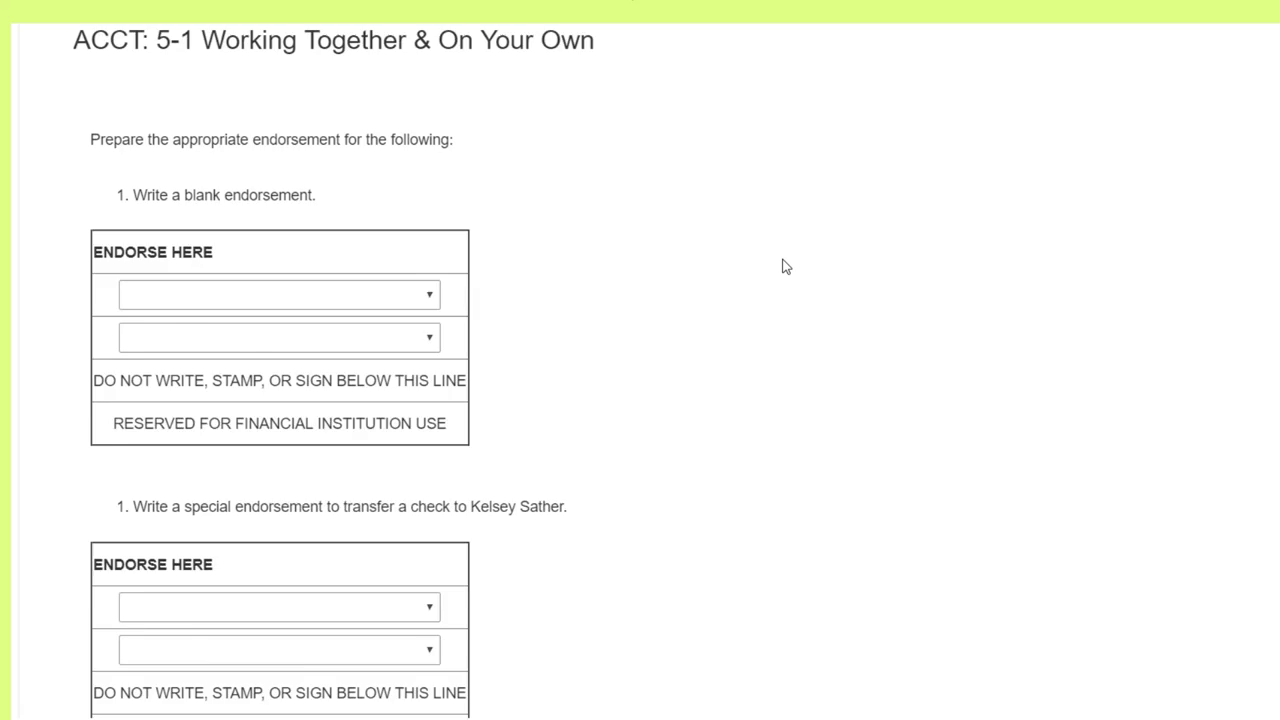
Set the first line of the blank endorsement to Signature
{"action": "scroll", "coordinate": [780, 263], "scroll_direction": "down", "scroll_amount": 2}
{"action": "scroll", "coordinate": [785, 265], "scroll_direction": "up", "scroll_amount": 2}
{"action": "left_click", "coordinate": [378, 291]}
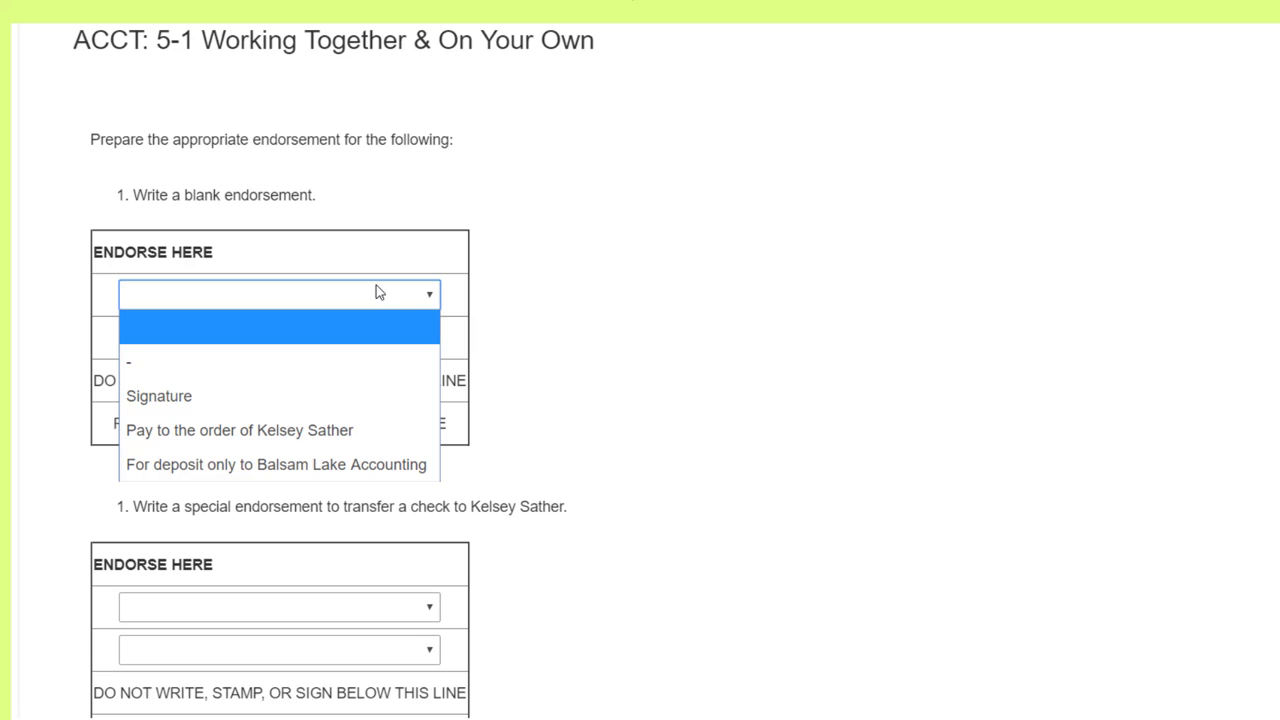
{"action": "left_click", "coordinate": [315, 400]}
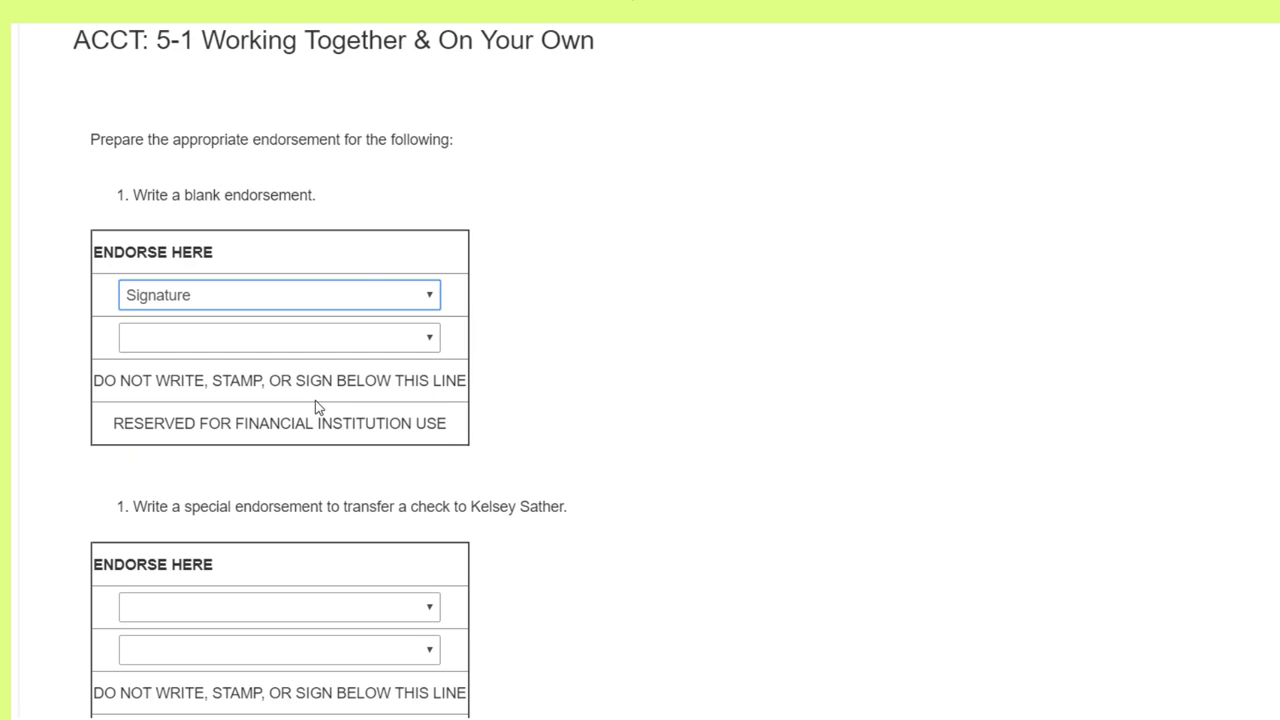
Complete the special endorsement with the "Pay to the order of" option naming the payee on the first line and Signature on the second
{"action": "scroll", "coordinate": [632, 397], "scroll_direction": "down", "scroll_amount": 2}
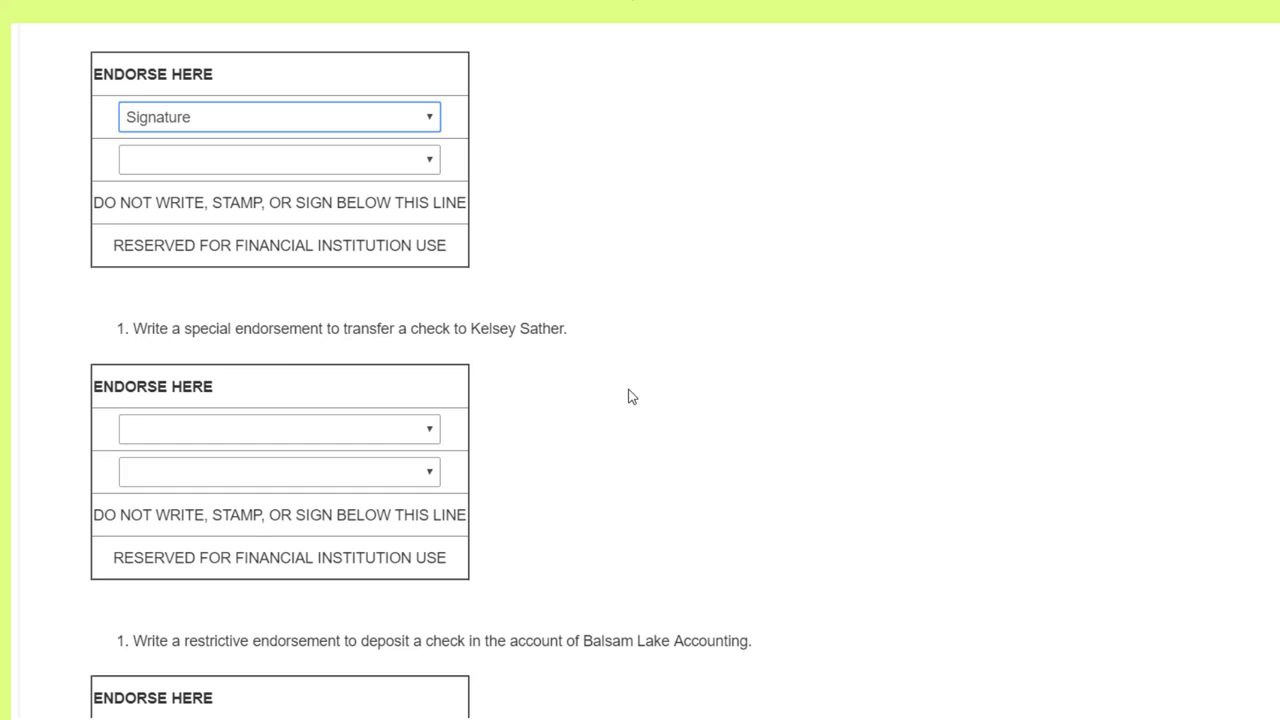
{"action": "left_click_drag", "start_coordinate": [187, 330], "coordinate": [331, 331]}
{"action": "left_click", "coordinate": [368, 331]}
{"action": "double_click", "coordinate": [368, 331]}
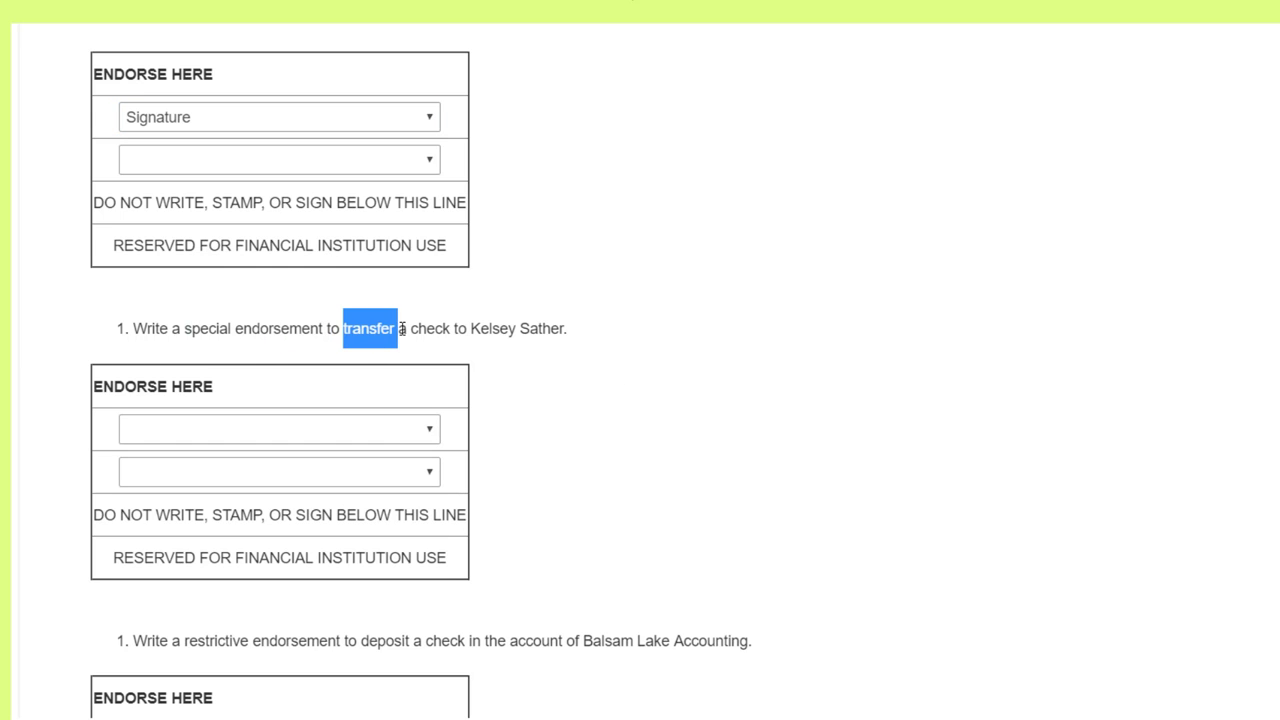
{"action": "left_click", "coordinate": [522, 361]}
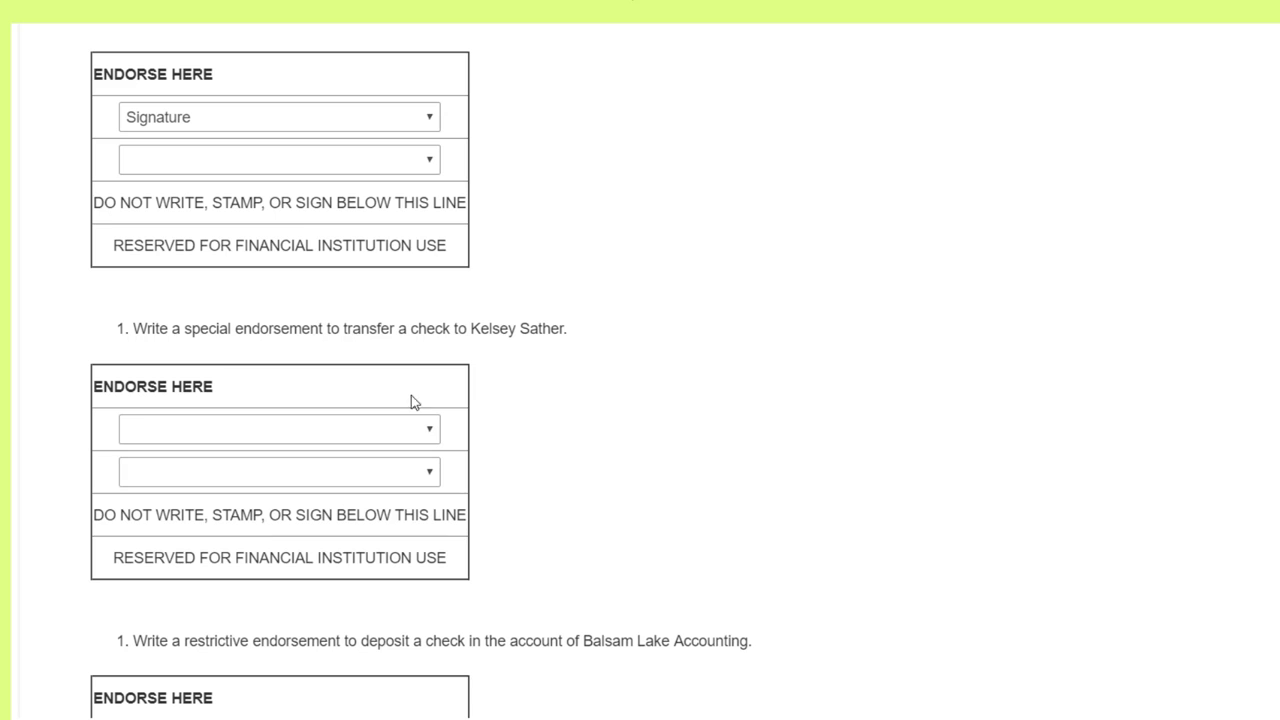
{"action": "left_click", "coordinate": [364, 429]}
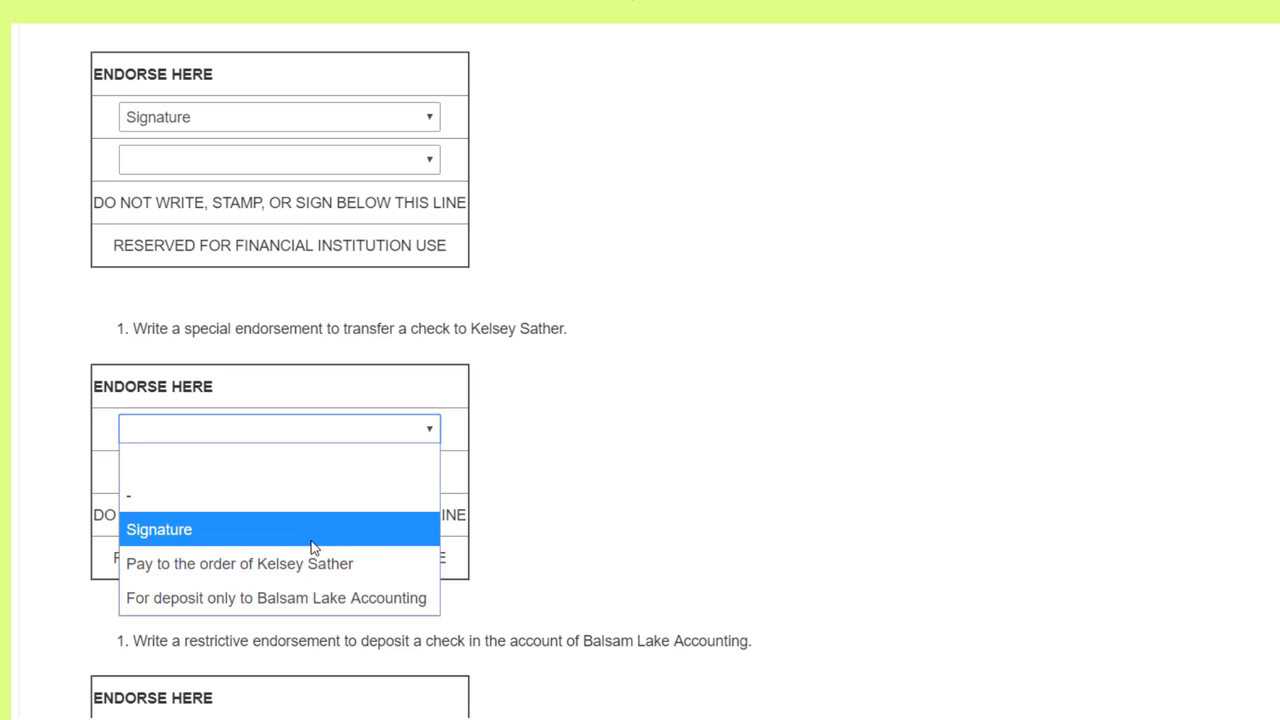
{"action": "left_click", "coordinate": [279, 564]}
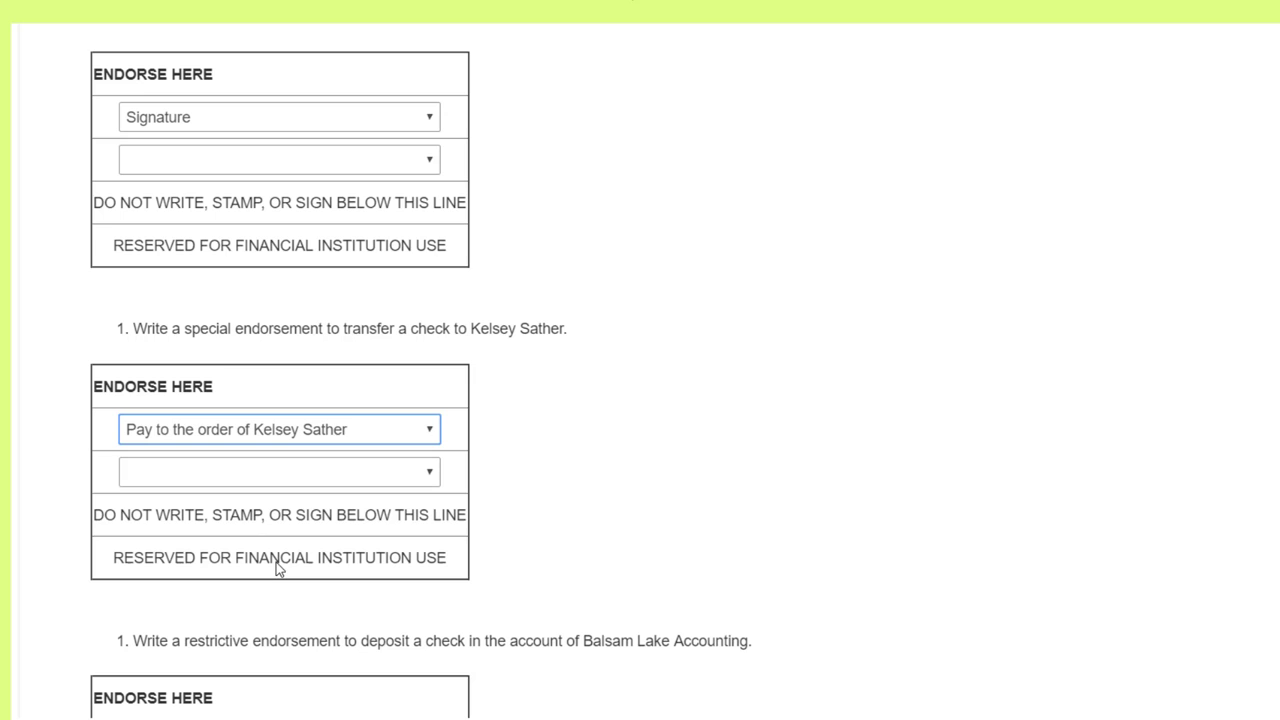
{"action": "left_click", "coordinate": [307, 472]}
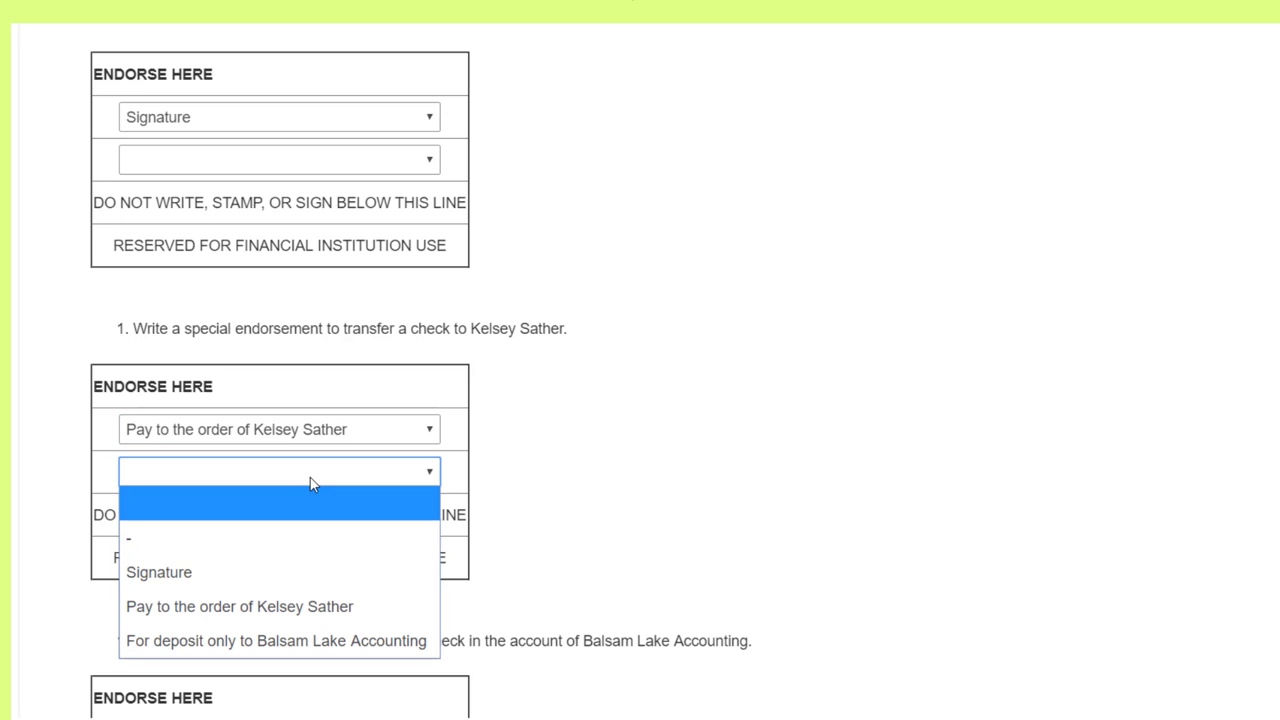
{"action": "left_click", "coordinate": [228, 585]}
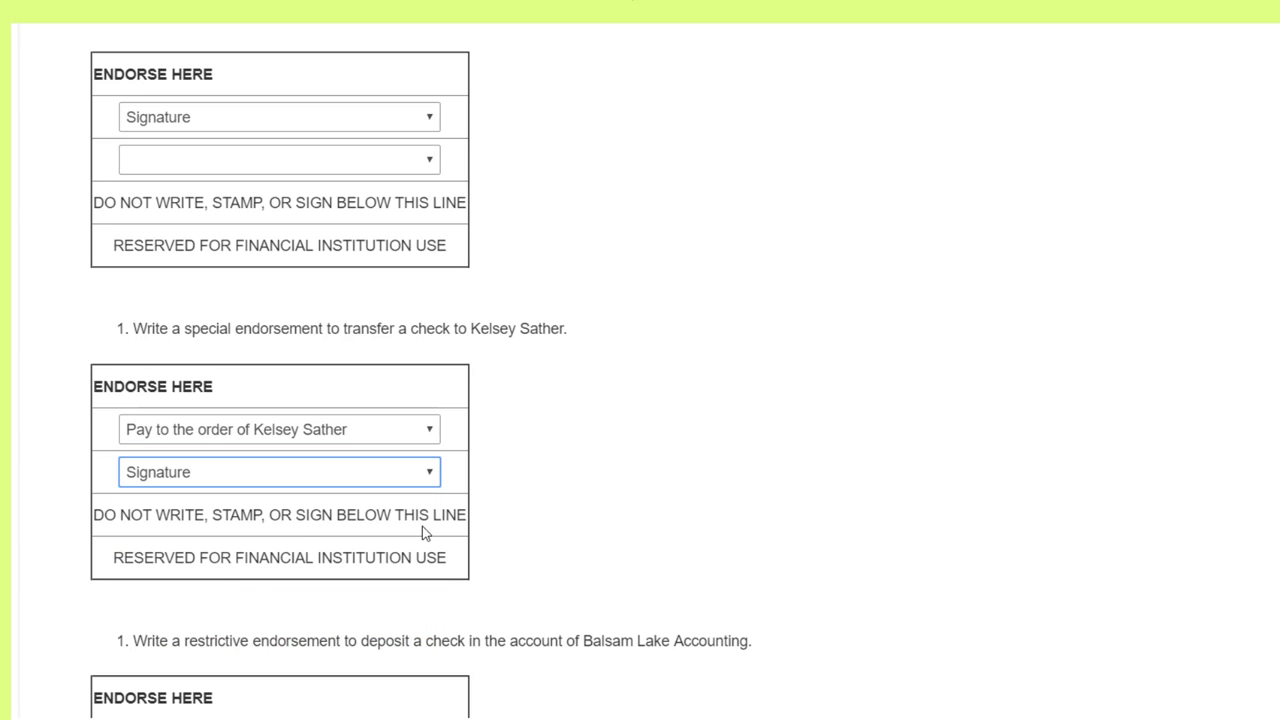
{"action": "left_click", "coordinate": [668, 443]}
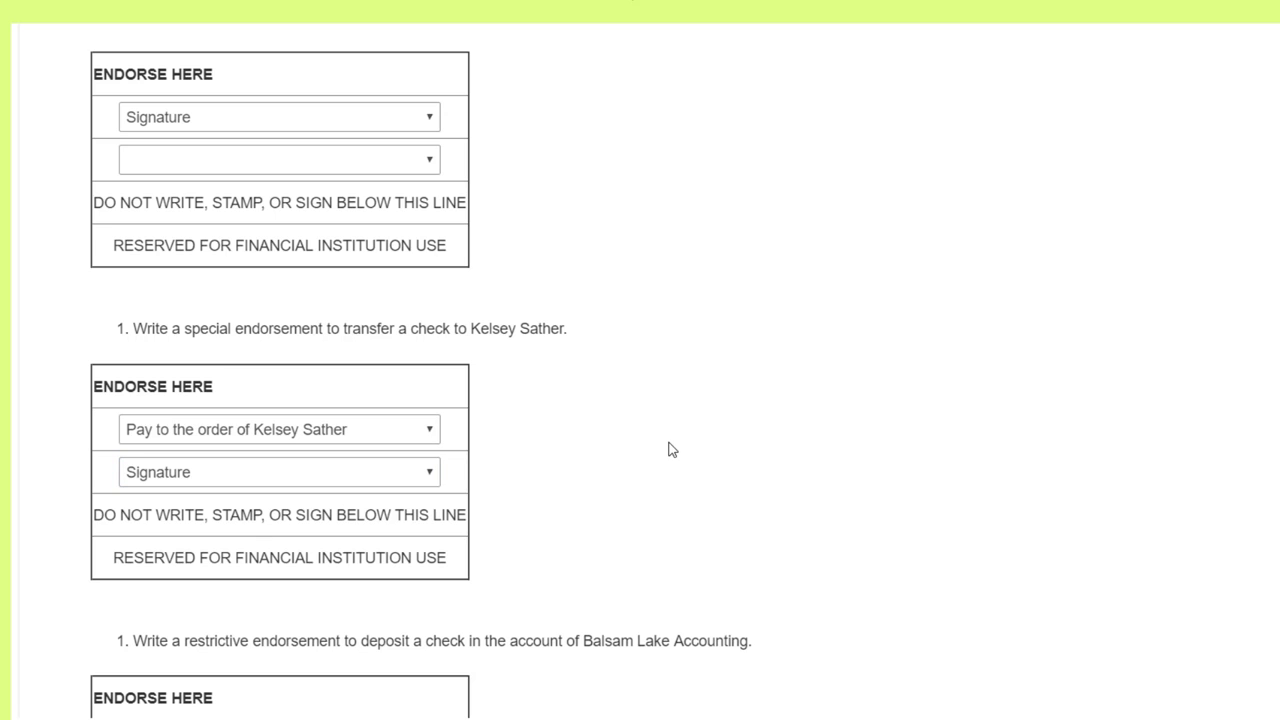
Complete the restrictive endorsement with "For deposit only to Balsam Lake Accounting" on the first line and Signature on the second
{"action": "scroll", "coordinate": [671, 449], "scroll_direction": "down", "scroll_amount": 5}
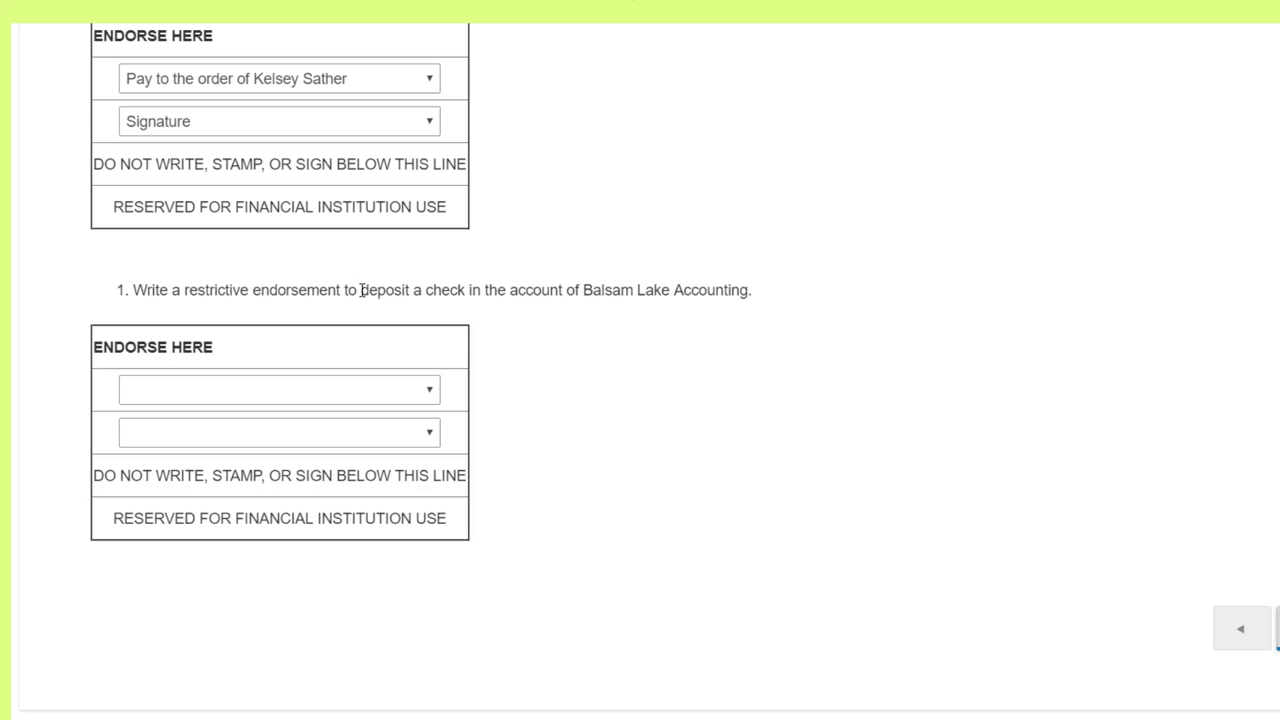
{"action": "left_click_drag", "start_coordinate": [361, 290], "coordinate": [746, 290]}
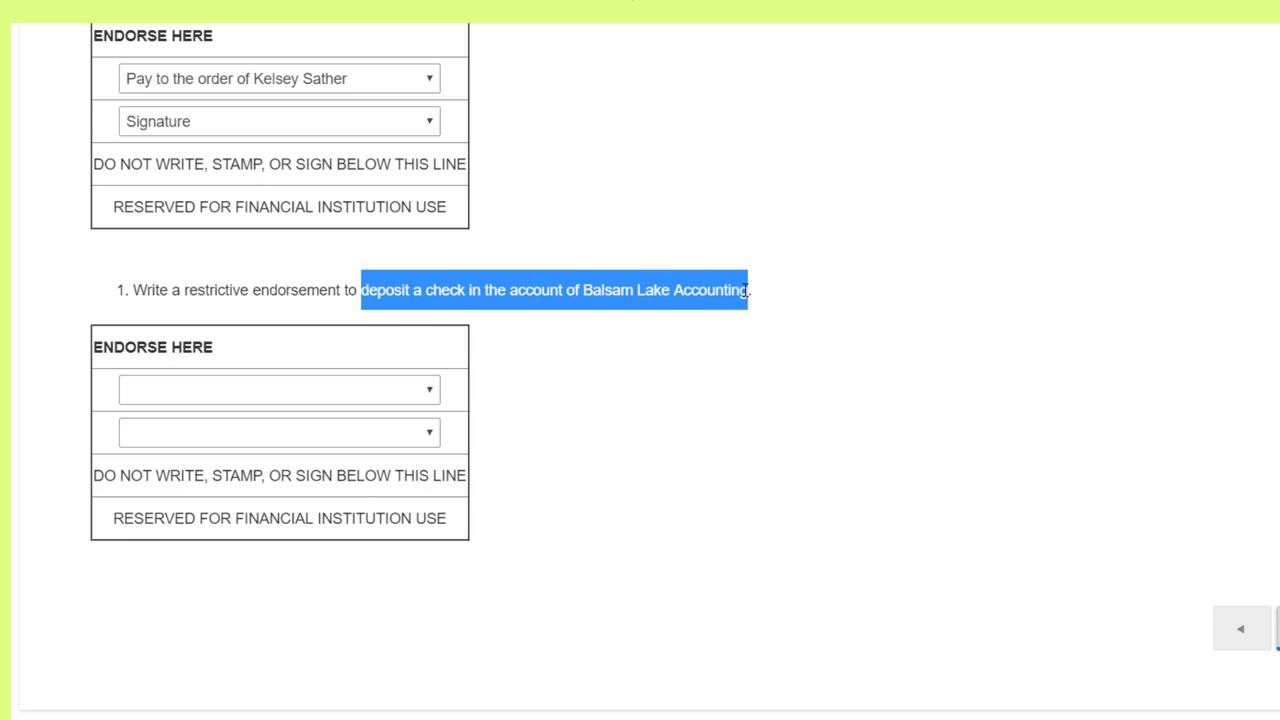
{"action": "left_click", "coordinate": [660, 337]}
{"action": "left_click", "coordinate": [387, 397]}
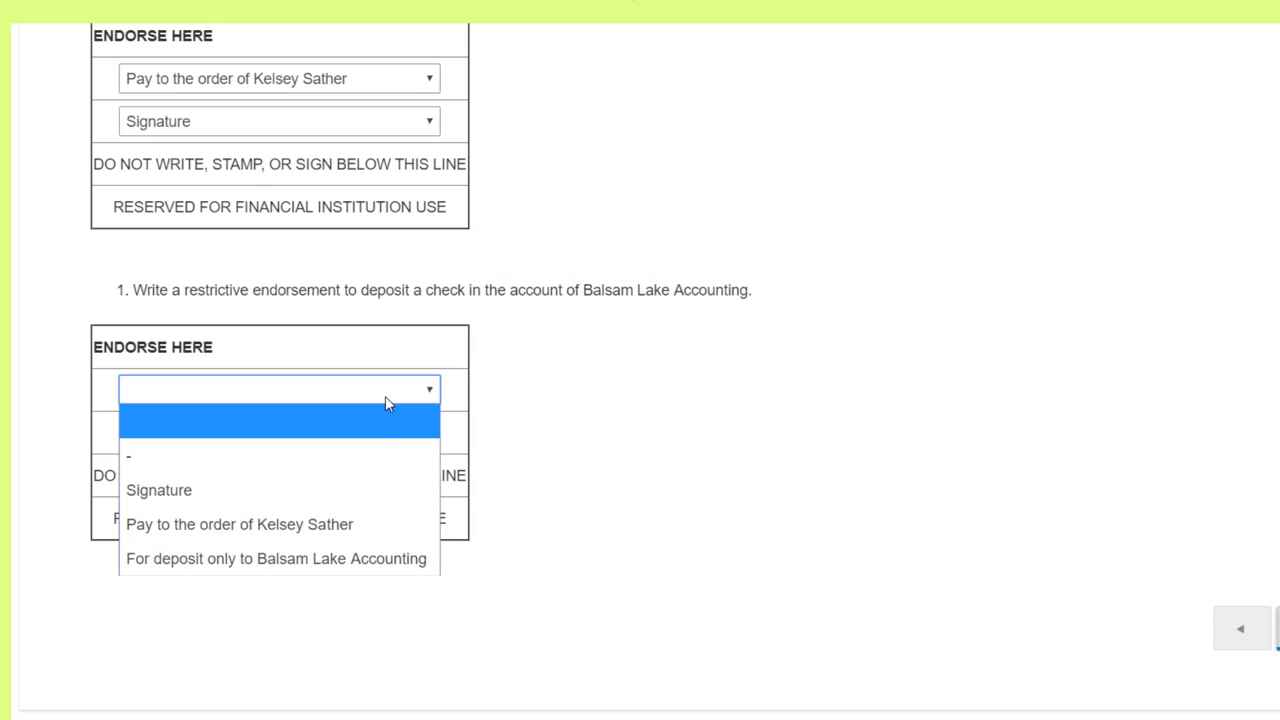
{"action": "left_click", "coordinate": [291, 567]}
{"action": "left_click", "coordinate": [274, 434]}
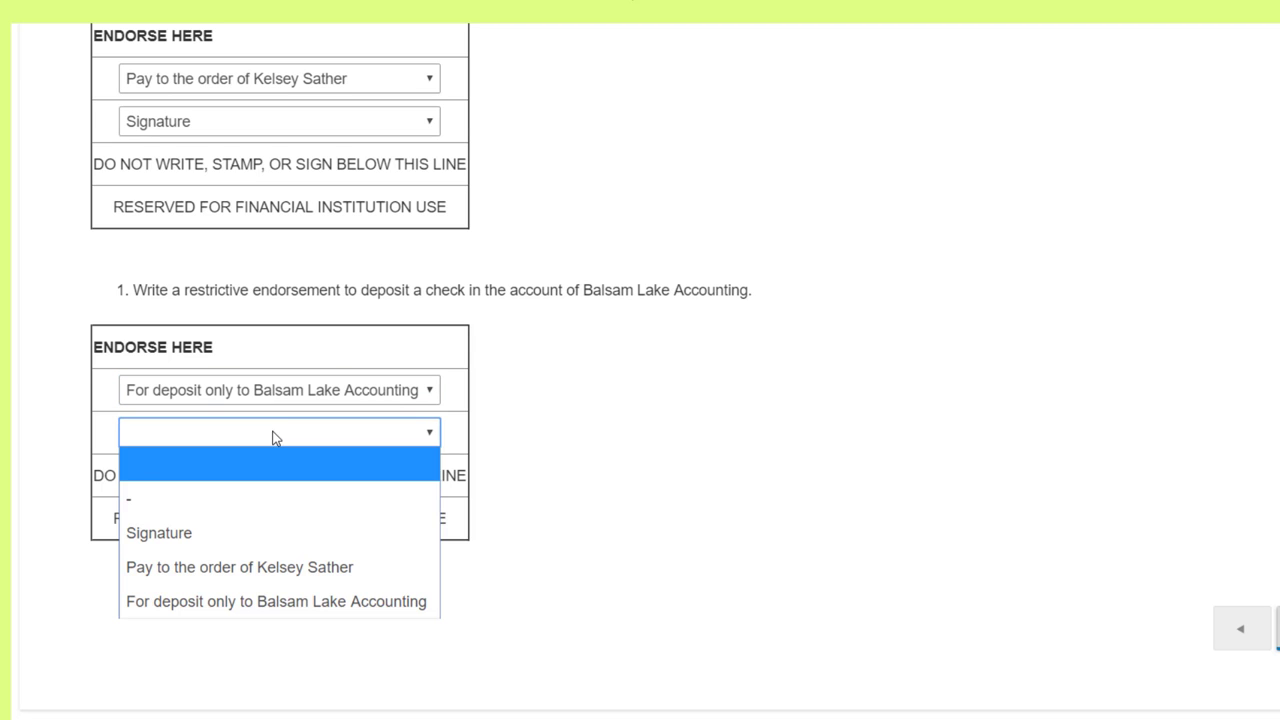
{"action": "left_click", "coordinate": [226, 535]}
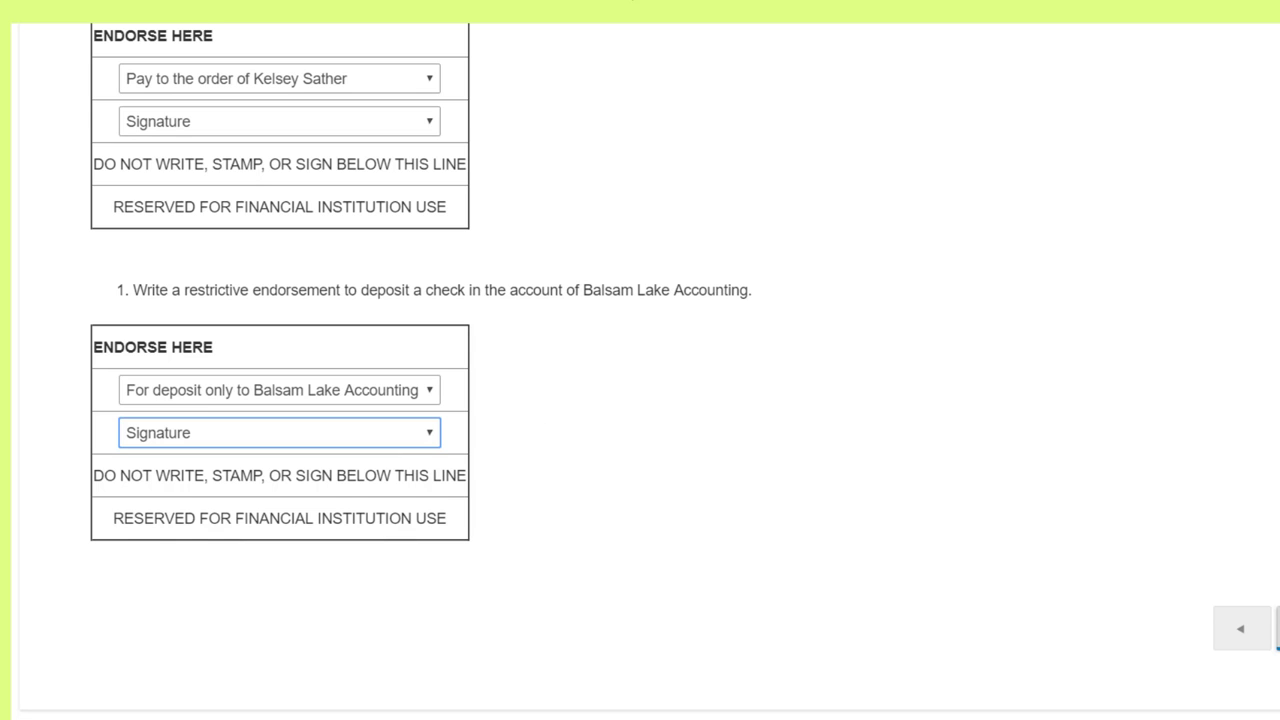
Go to the Check No. 78 question and place 1,805.75 as the balance brought forward on the stub
{"action": "left_click", "coordinate": [1277, 628]}
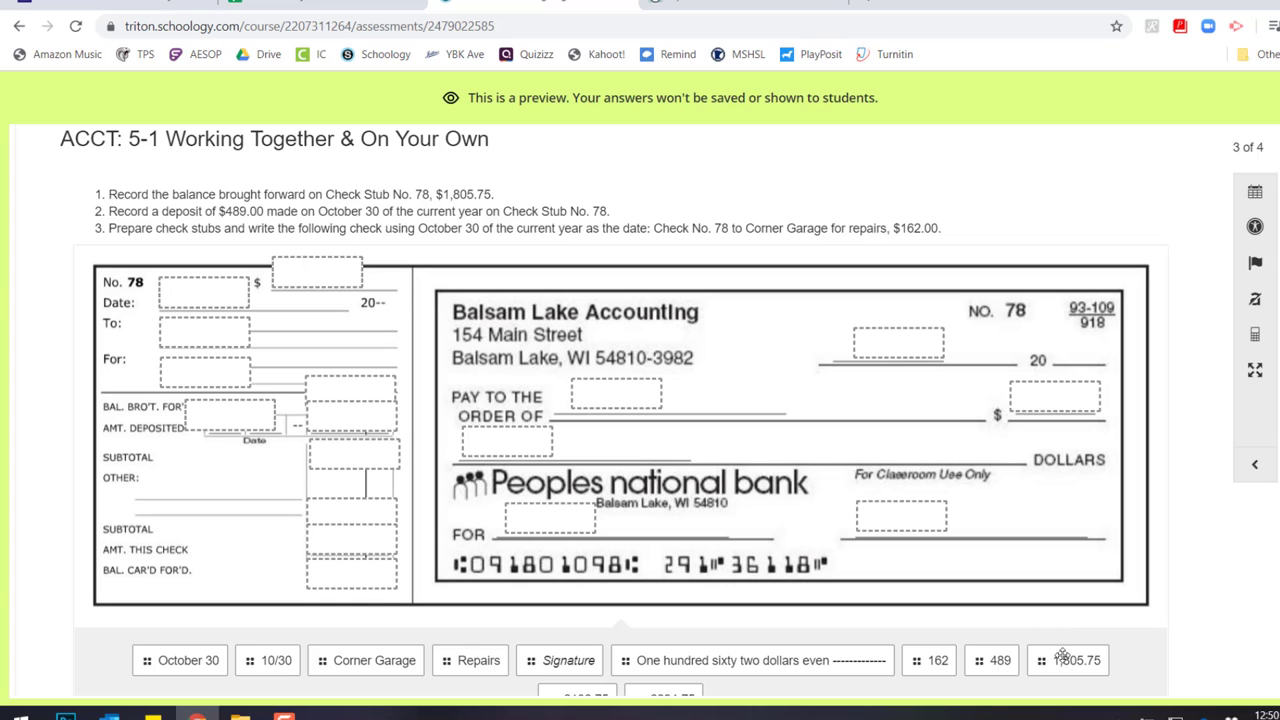
{"action": "left_click_drag", "start_coordinate": [1068, 660], "coordinate": [345, 340]}
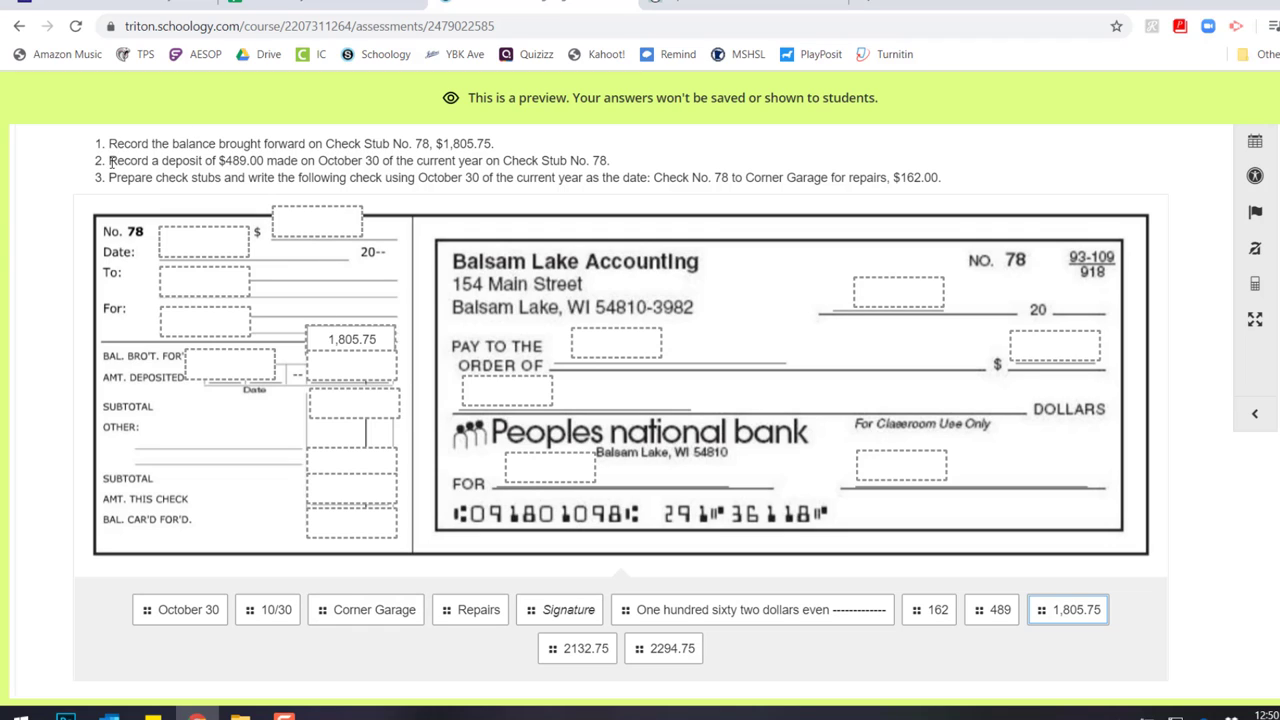
Highlight "Record a deposit of $489.00 made on October 30" and record the deposit on the stub with date 10/30 and amount 489
{"action": "left_click_drag", "start_coordinate": [110, 161], "coordinate": [381, 161]}
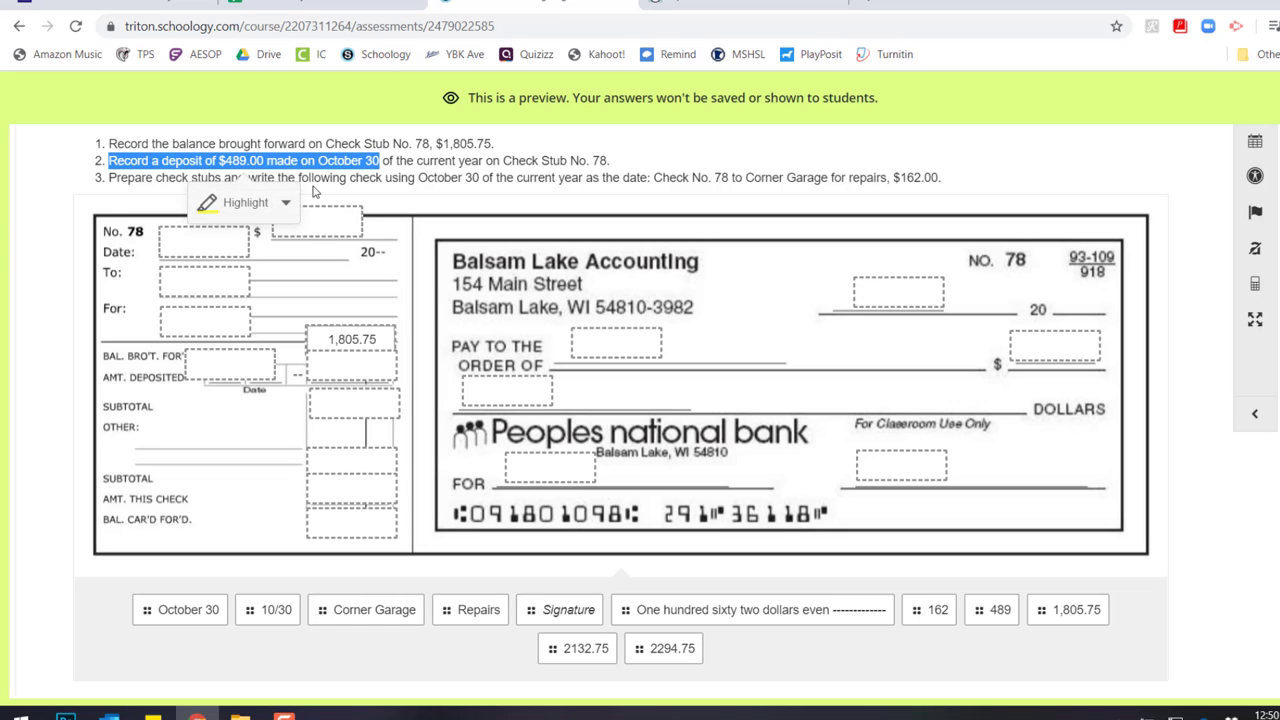
{"action": "left_click", "coordinate": [205, 205]}
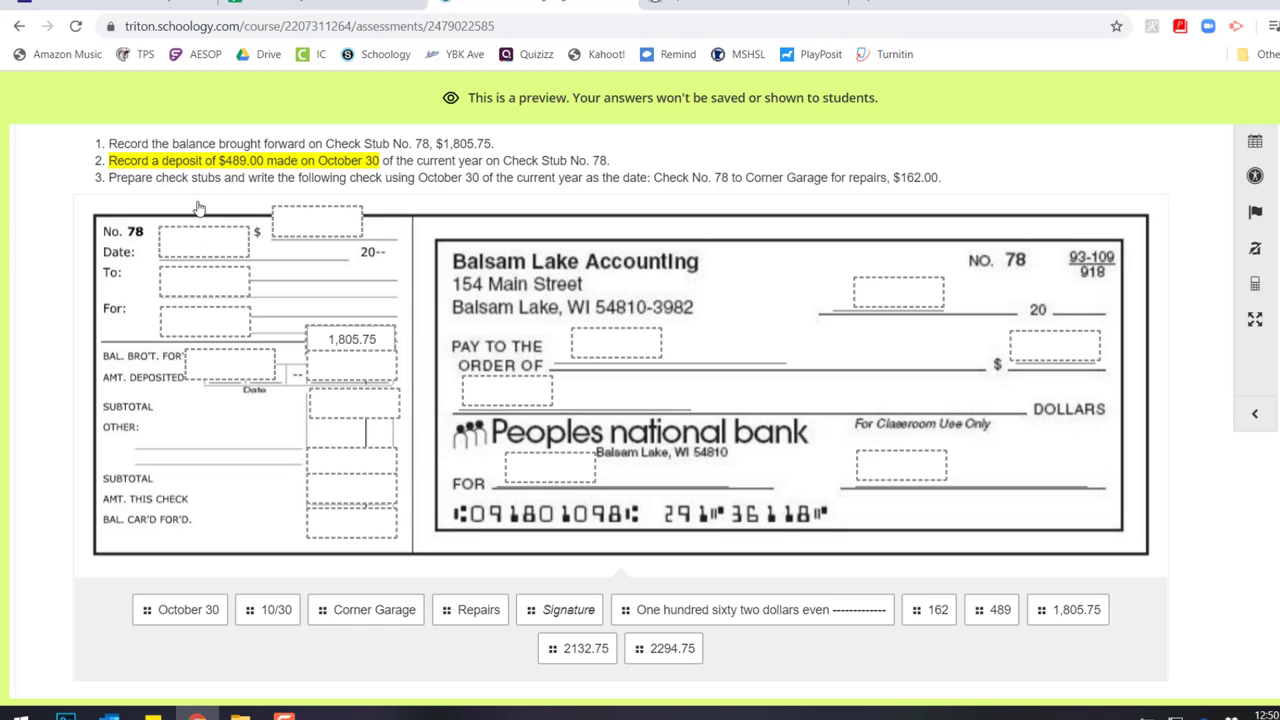
{"action": "left_click", "coordinate": [116, 381]}
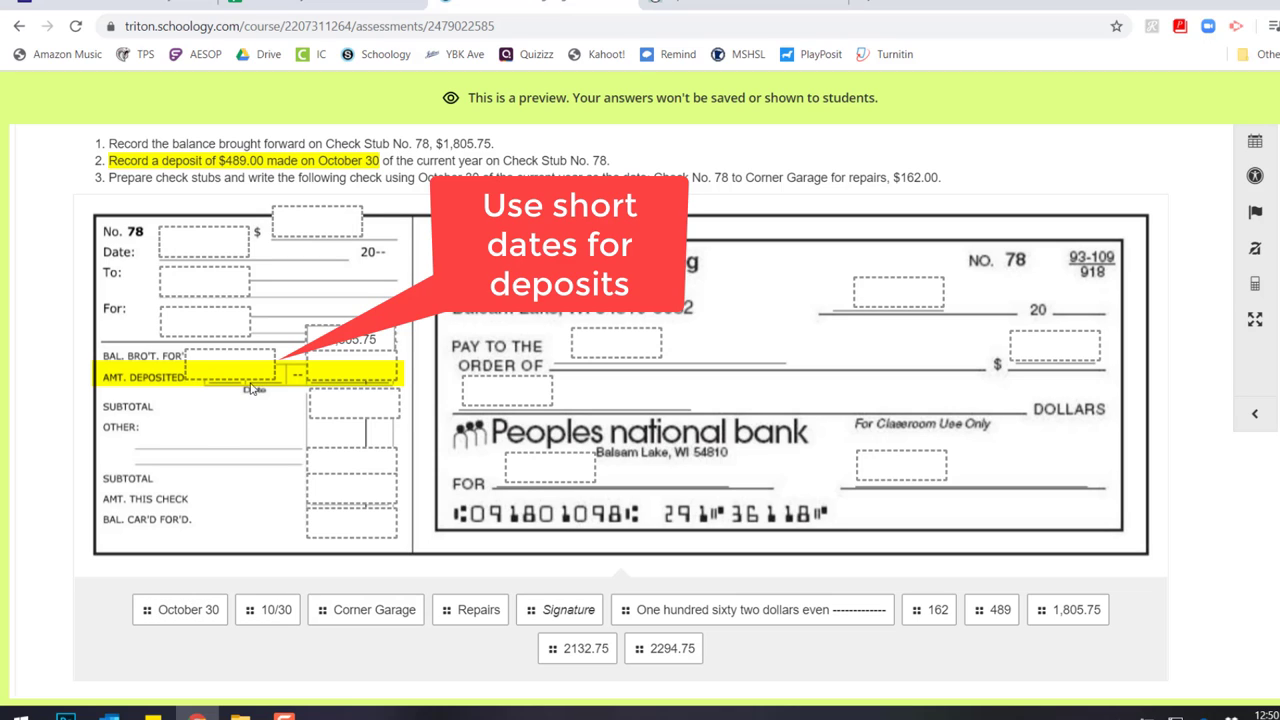
{"action": "left_click_drag", "start_coordinate": [272, 610], "coordinate": [258, 378]}
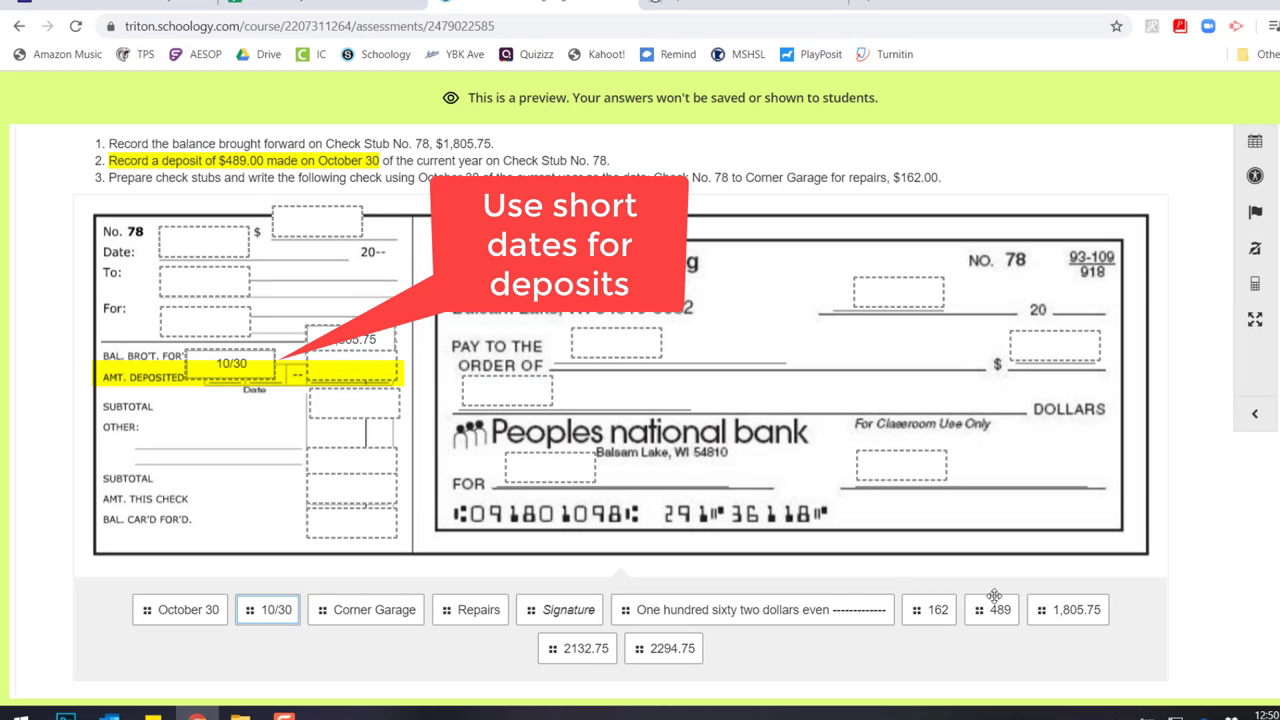
{"action": "left_click_drag", "start_coordinate": [995, 608], "coordinate": [347, 370]}
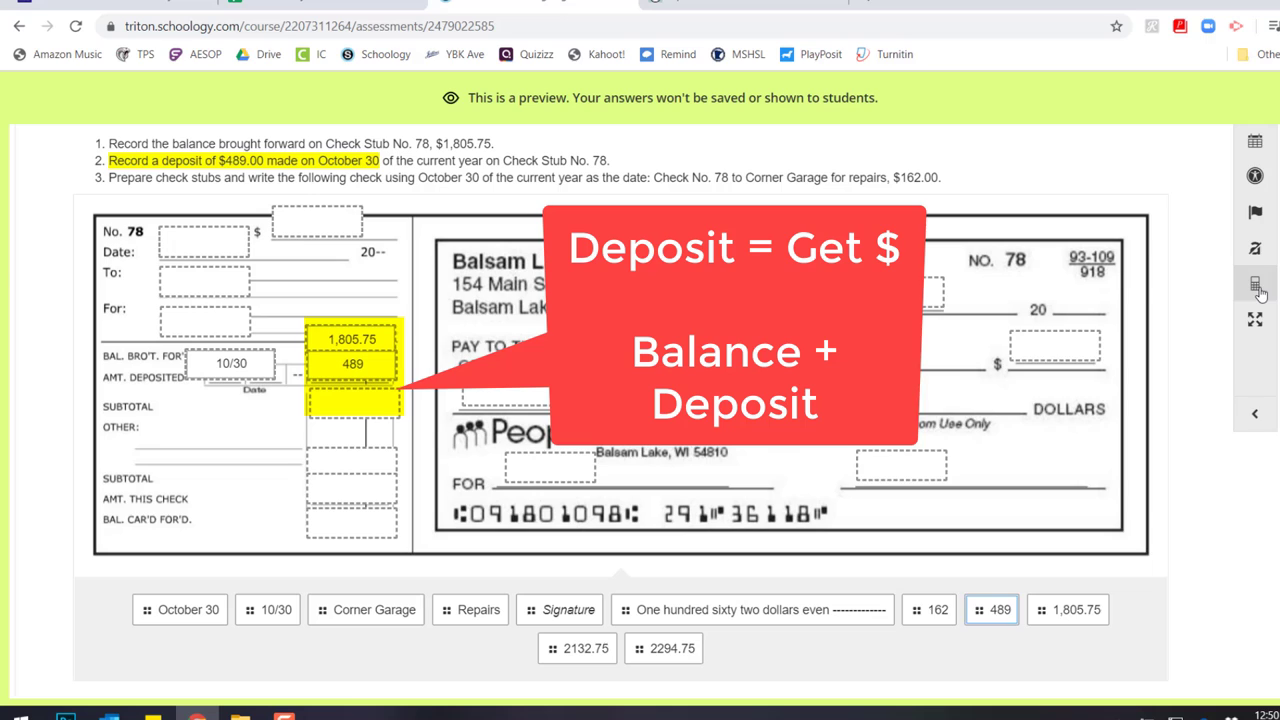
Add 1805.85 and 489 with the calculator, close it, and place 2294.75 as the stub's first subtotal
{"action": "left_click", "coordinate": [1255, 284]}
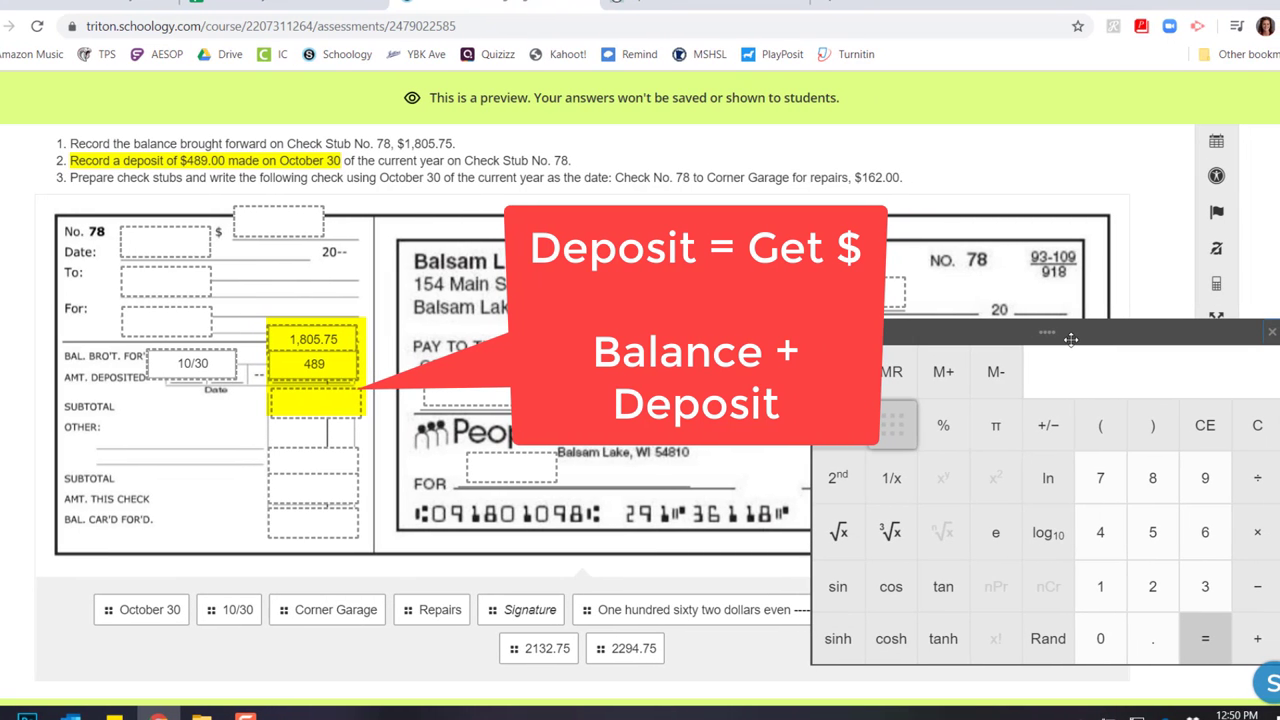
{"action": "type", "text": "1805.8"}
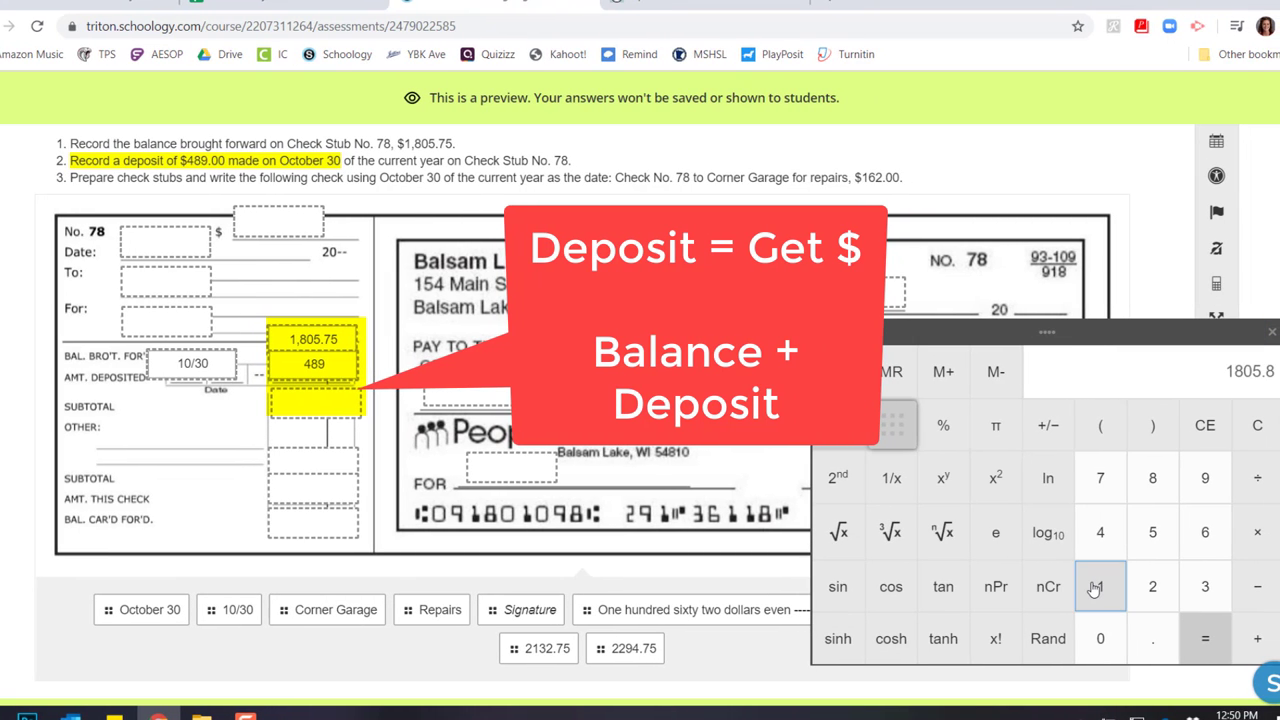
{"action": "type", "text": "5+489="}
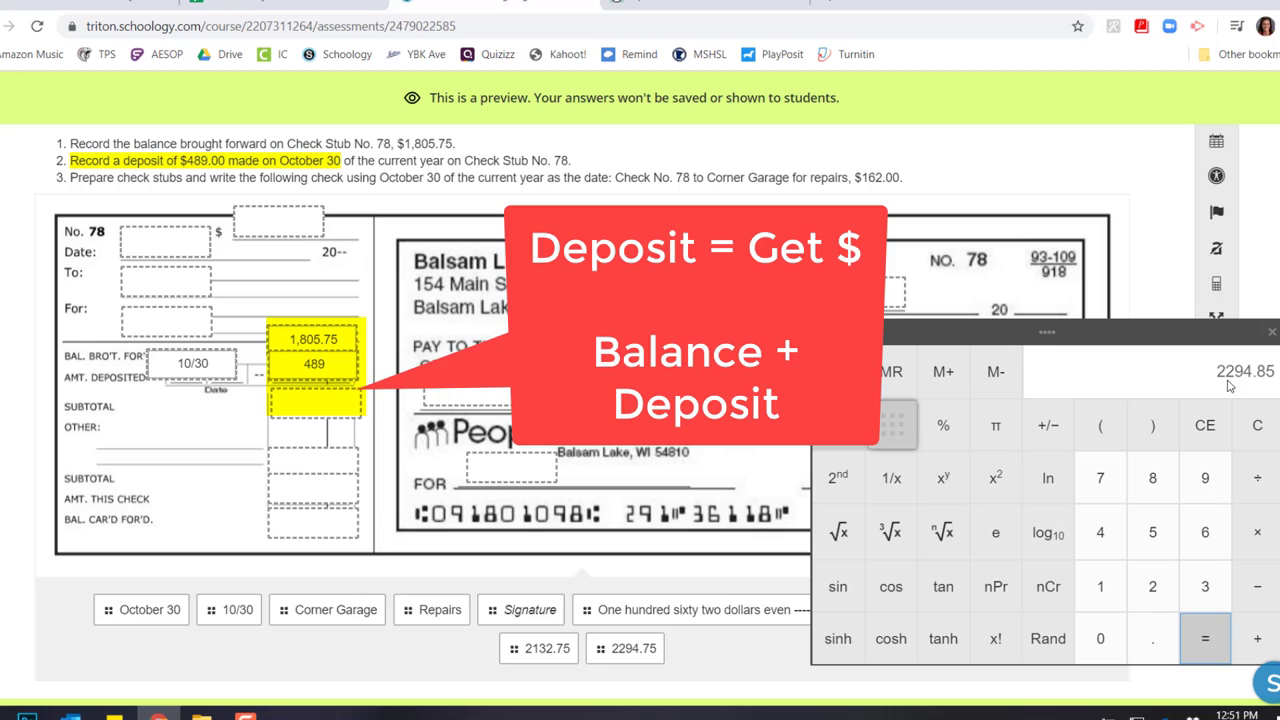
{"action": "left_click", "coordinate": [1216, 283]}
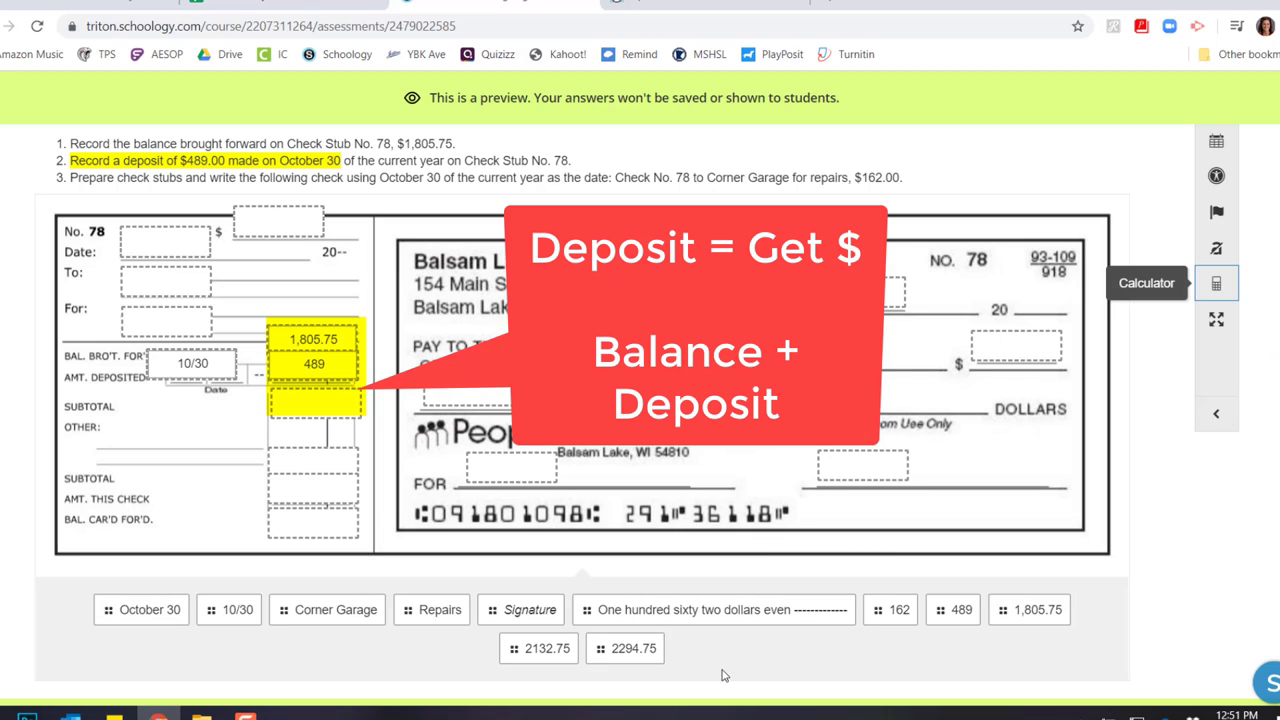
{"action": "left_click_drag", "start_coordinate": [625, 648], "coordinate": [345, 421]}
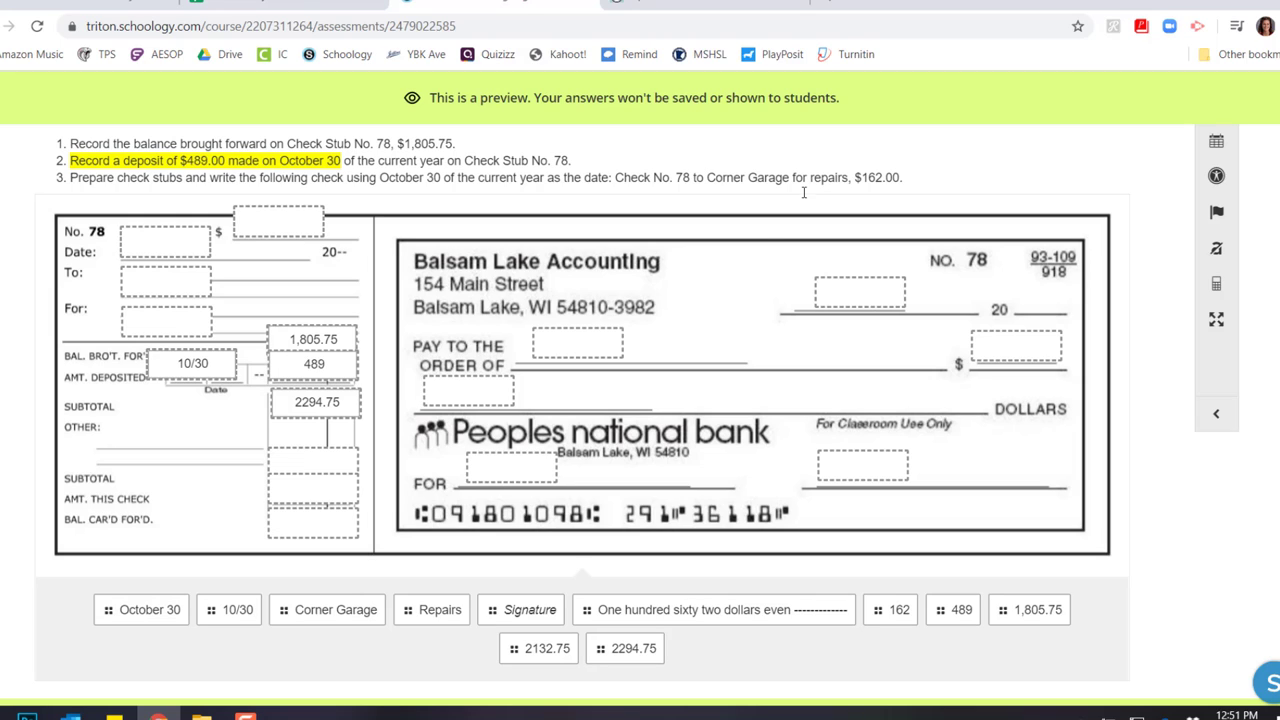
Fill in October 30 as the date and Corner Garage as the payee on both the check and its stub
{"action": "left_click_drag", "start_coordinate": [140, 609], "coordinate": [860, 292]}
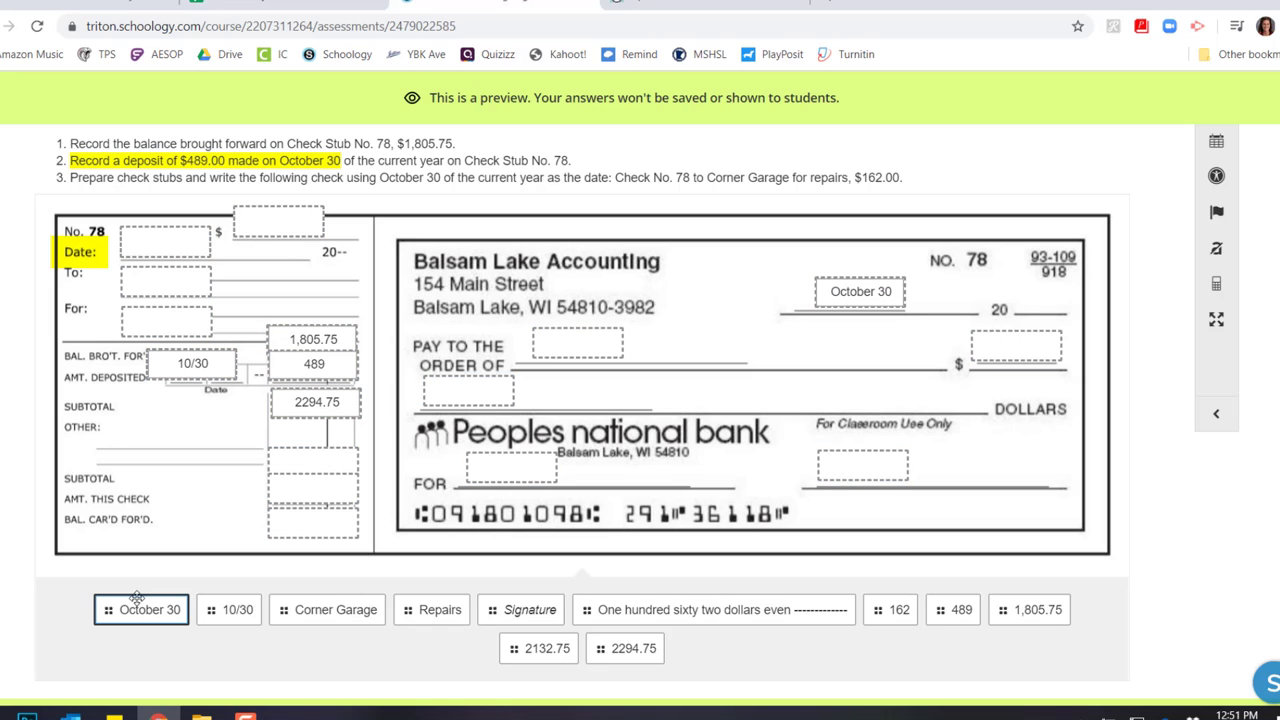
{"action": "left_click_drag", "start_coordinate": [137, 597], "coordinate": [160, 240]}
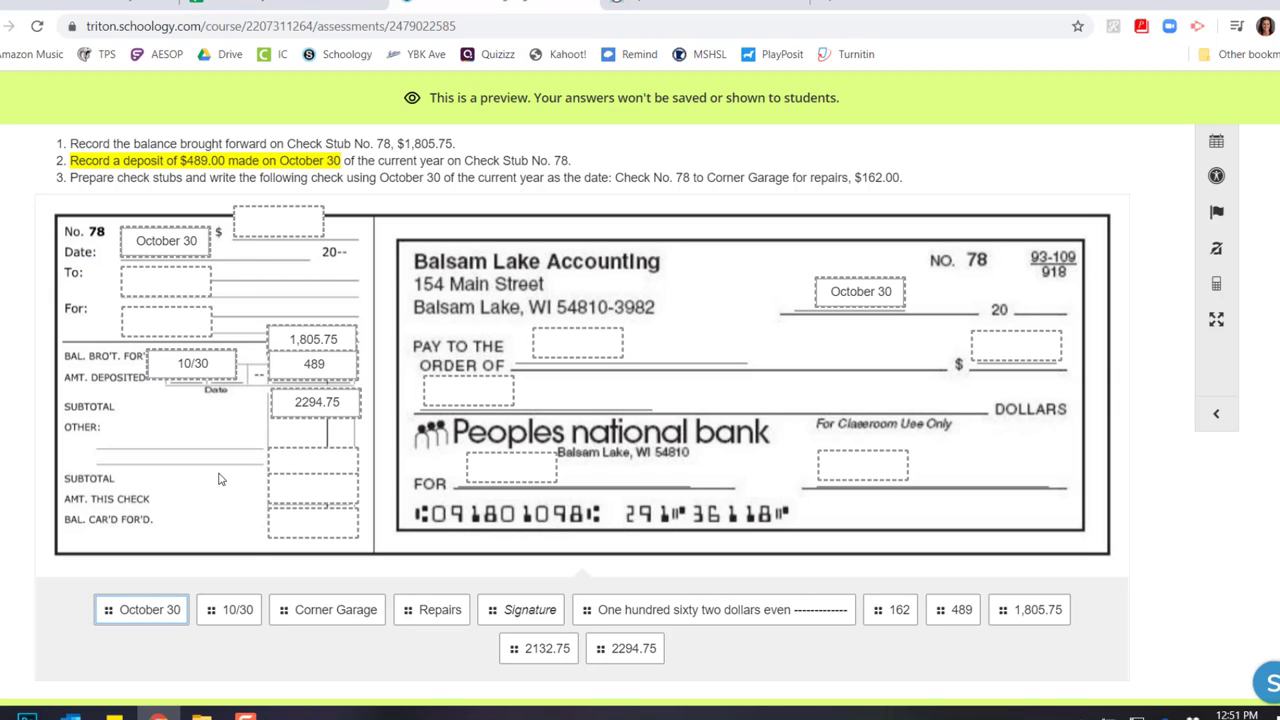
{"action": "left_click_drag", "start_coordinate": [286, 608], "coordinate": [583, 346]}
{"action": "left_click_drag", "start_coordinate": [338, 608], "coordinate": [183, 288]}
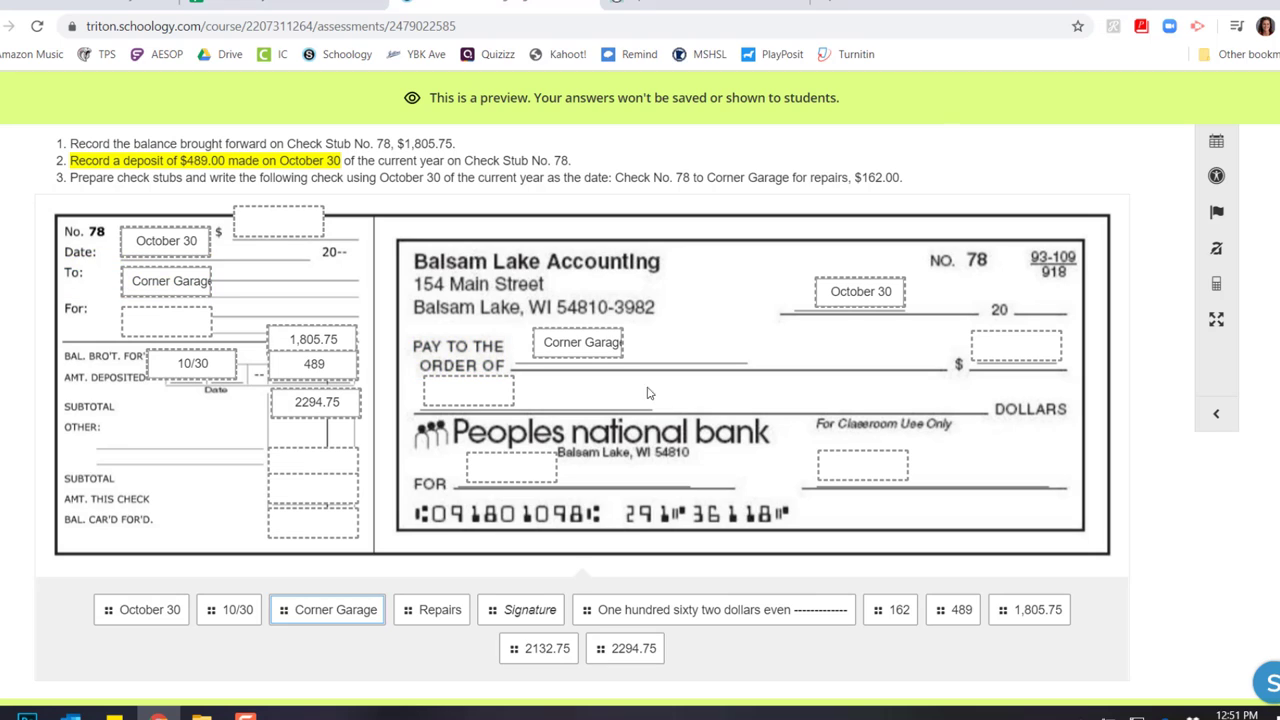
Enter 162 as the dollar amount on the check and stub, and "One hundred sixty two dollars even" on the check's written amount line
{"action": "left_click_drag", "start_coordinate": [898, 612], "coordinate": [1036, 356]}
{"action": "left_click_drag", "start_coordinate": [880, 614], "coordinate": [280, 228]}
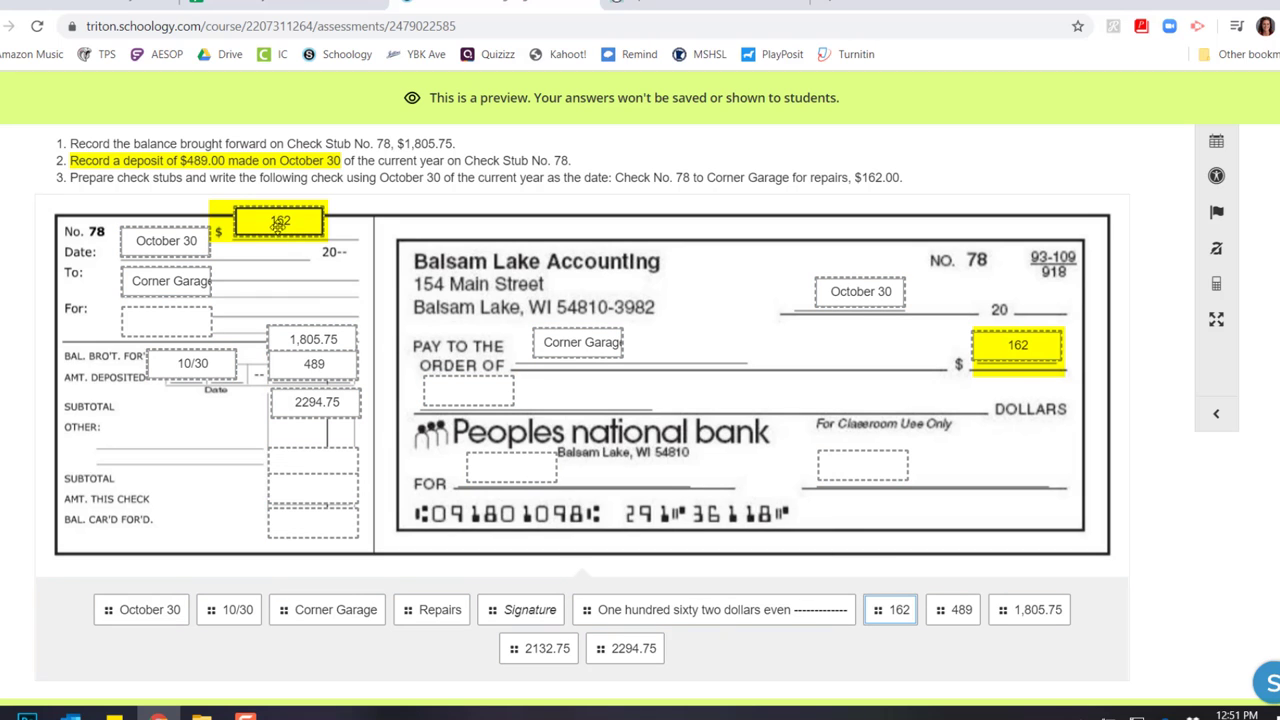
{"action": "left_click_drag", "start_coordinate": [716, 614], "coordinate": [470, 391]}
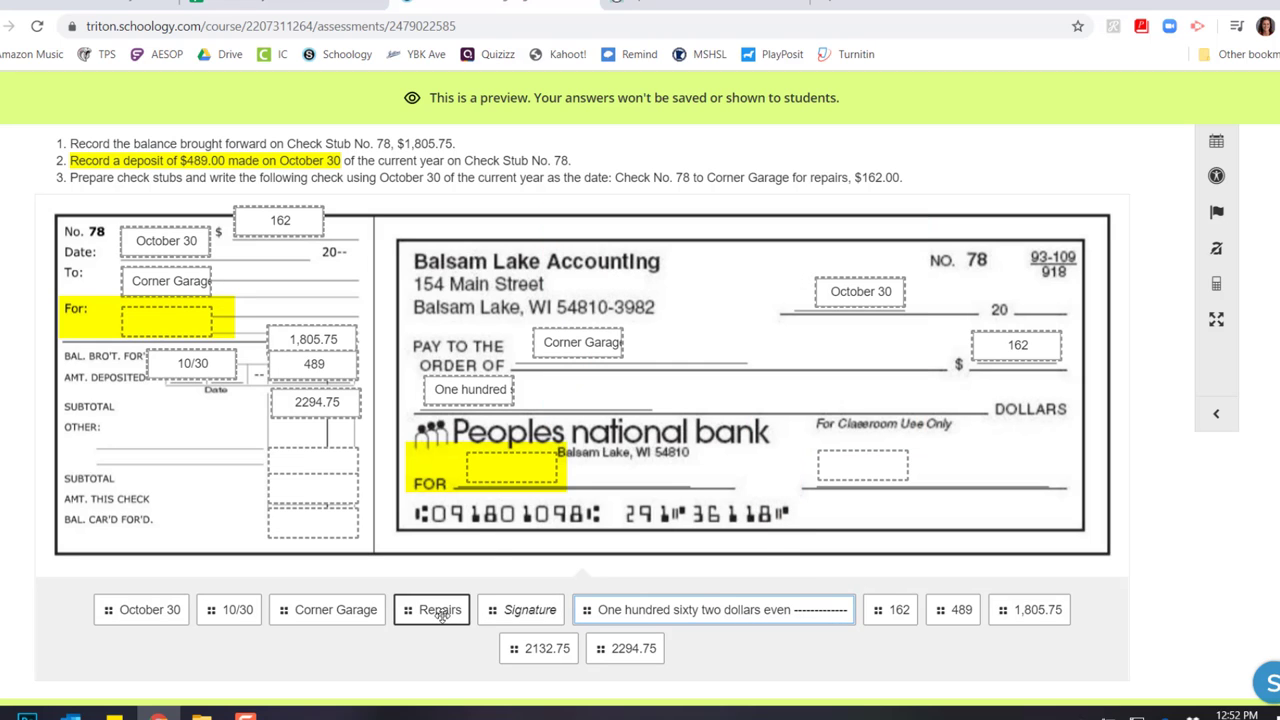
Enter Repairs as the purpose on both the check and stub, and place Signature on the check's signature line
{"action": "left_click_drag", "start_coordinate": [440, 615], "coordinate": [512, 467]}
{"action": "left_click_drag", "start_coordinate": [440, 612], "coordinate": [170, 323]}
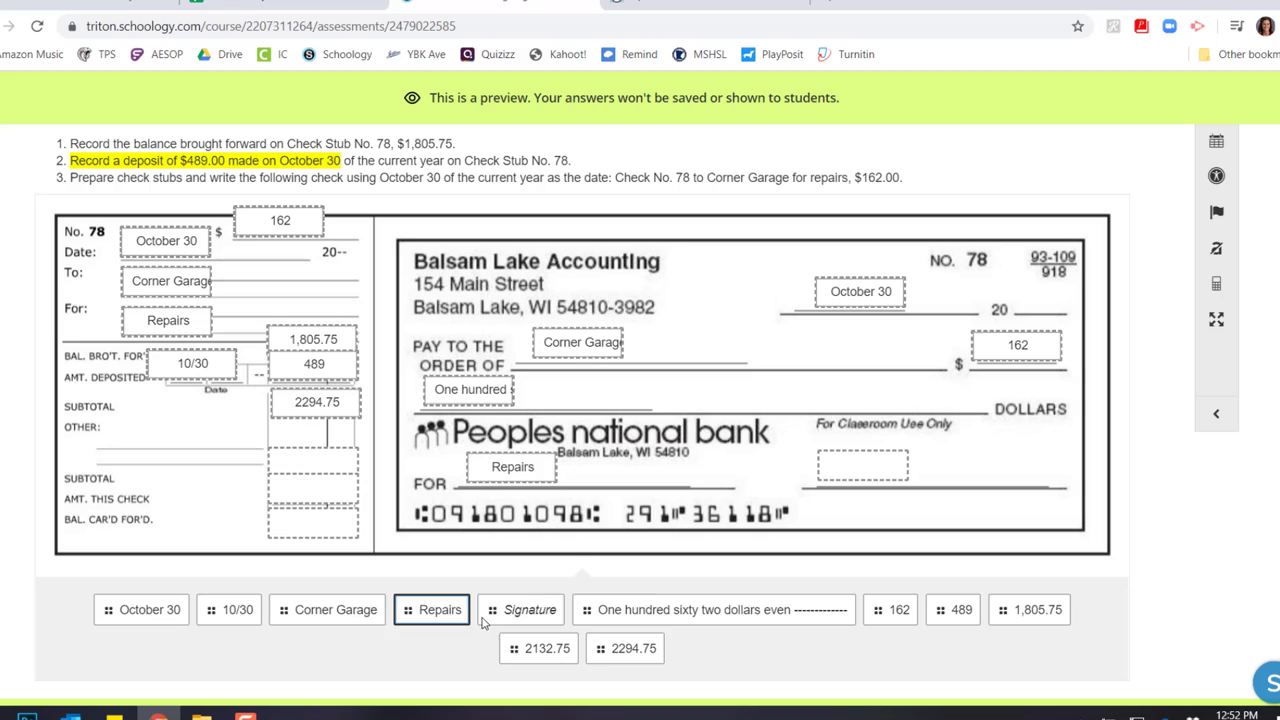
{"action": "mouse_move", "coordinate": [530, 610]}
{"action": "left_mouse_down"}
{"action": "mouse_move", "coordinate": [706, 580]}
{"action": "mouse_move", "coordinate": [862, 475]}
{"action": "left_mouse_up"}
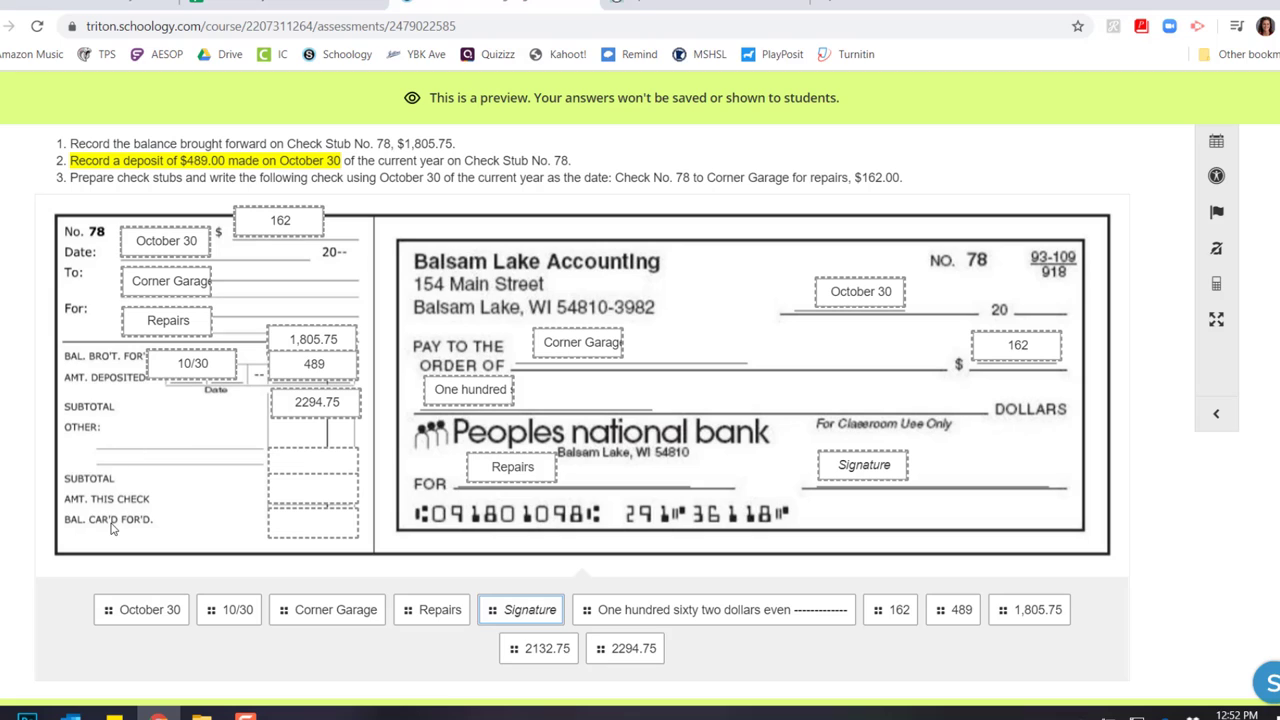
{"action": "left_click_drag", "start_coordinate": [58, 420], "coordinate": [362, 448]}
{"action": "left_click_drag", "start_coordinate": [362, 418], "coordinate": [58, 448]}
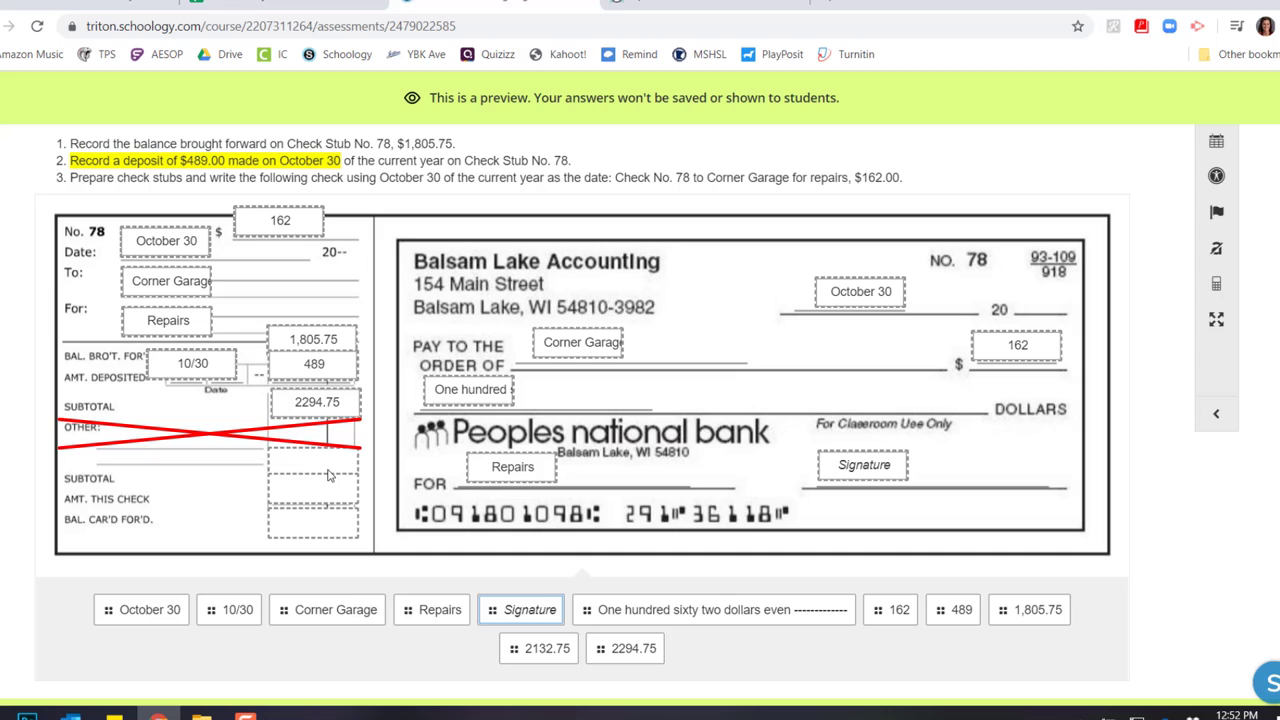
Place 2294.75 as the second subtotal and 162 as the amount of this check on Check Stub No. 78
{"action": "left_click_drag", "start_coordinate": [612, 648], "coordinate": [305, 461]}
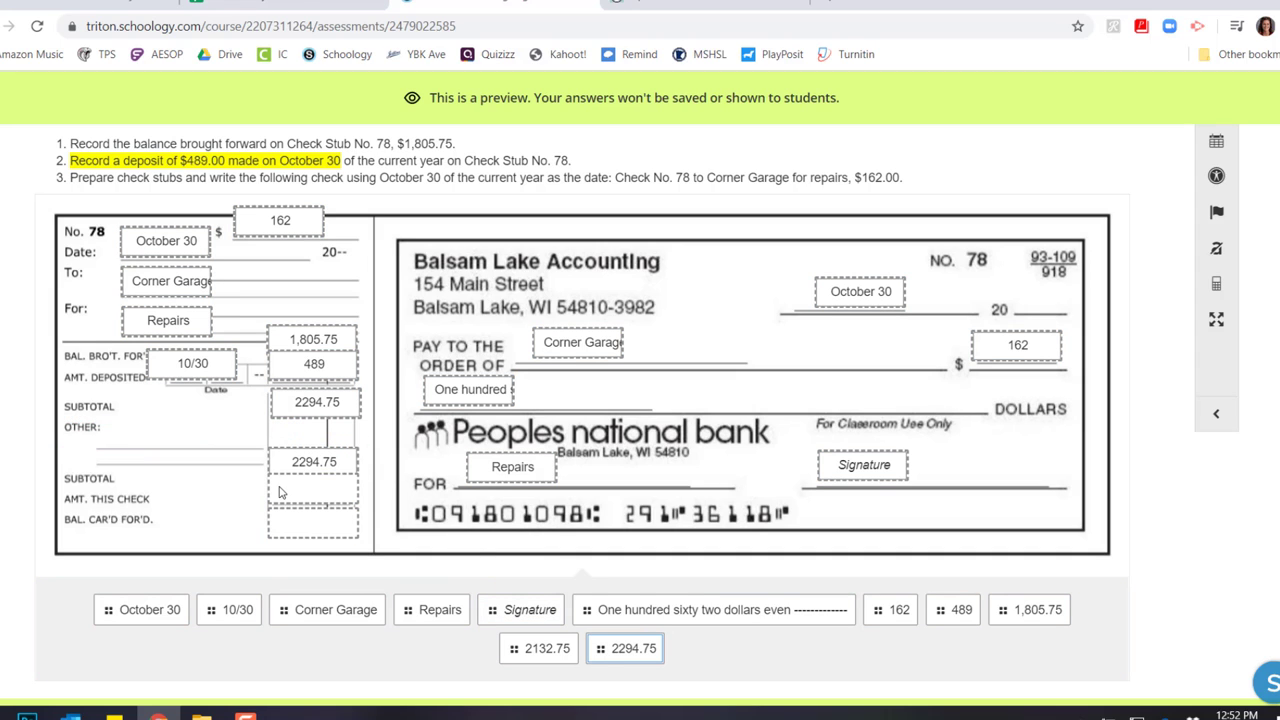
{"action": "left_click", "coordinate": [216, 496]}
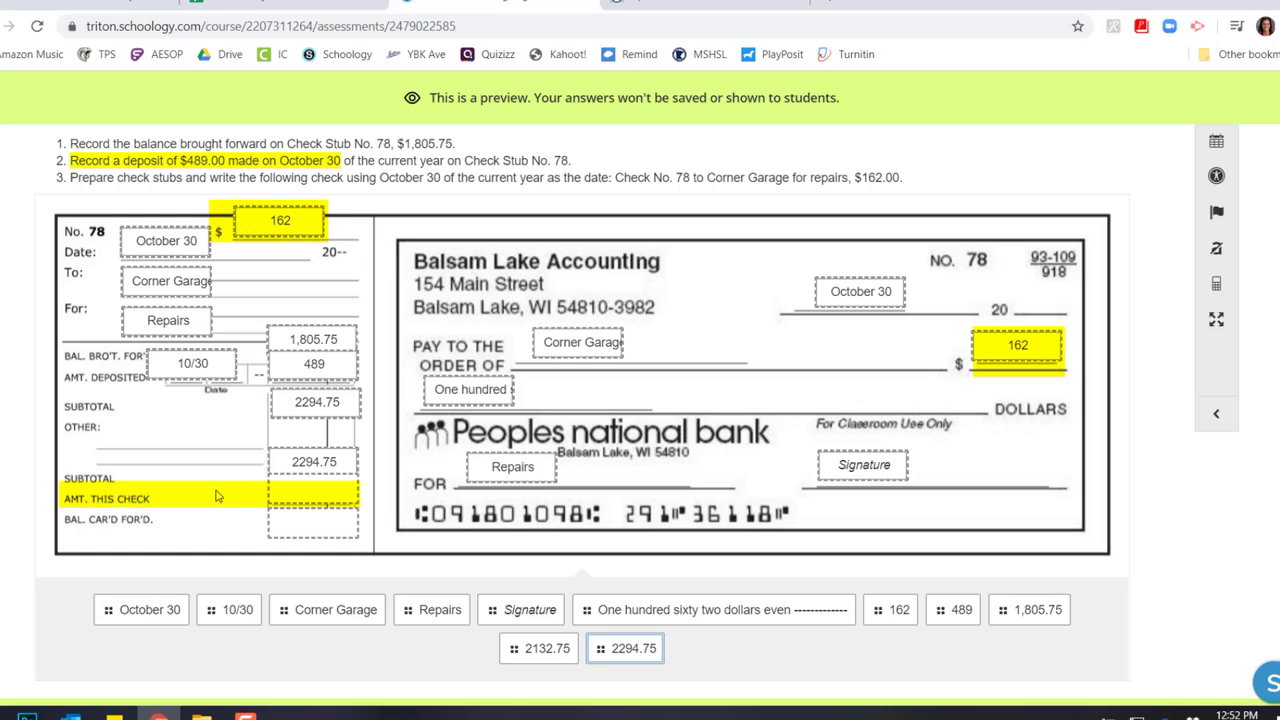
{"action": "left_click_drag", "start_coordinate": [893, 610], "coordinate": [332, 500]}
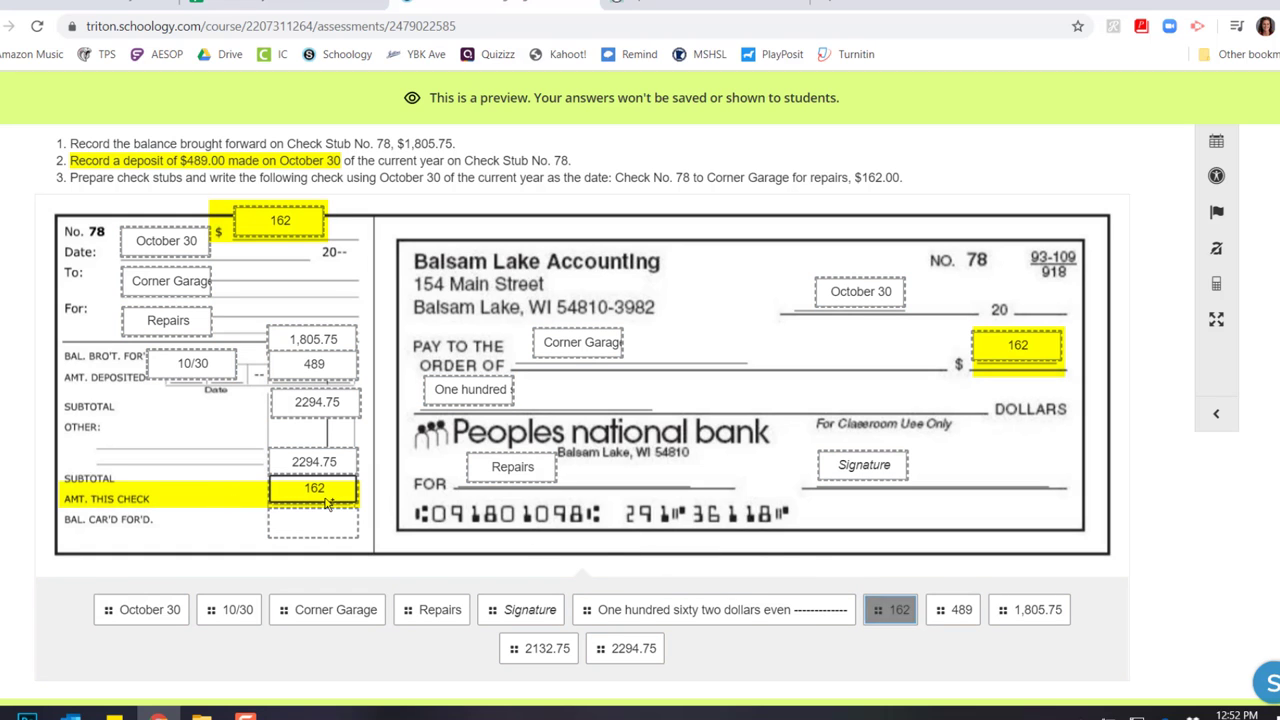
Subtract 162 from the subtotal with the calculator, close it, and place 2132.75 as the balance carried forward on Check Stub No. 78
{"action": "left_click", "coordinate": [1217, 287]}
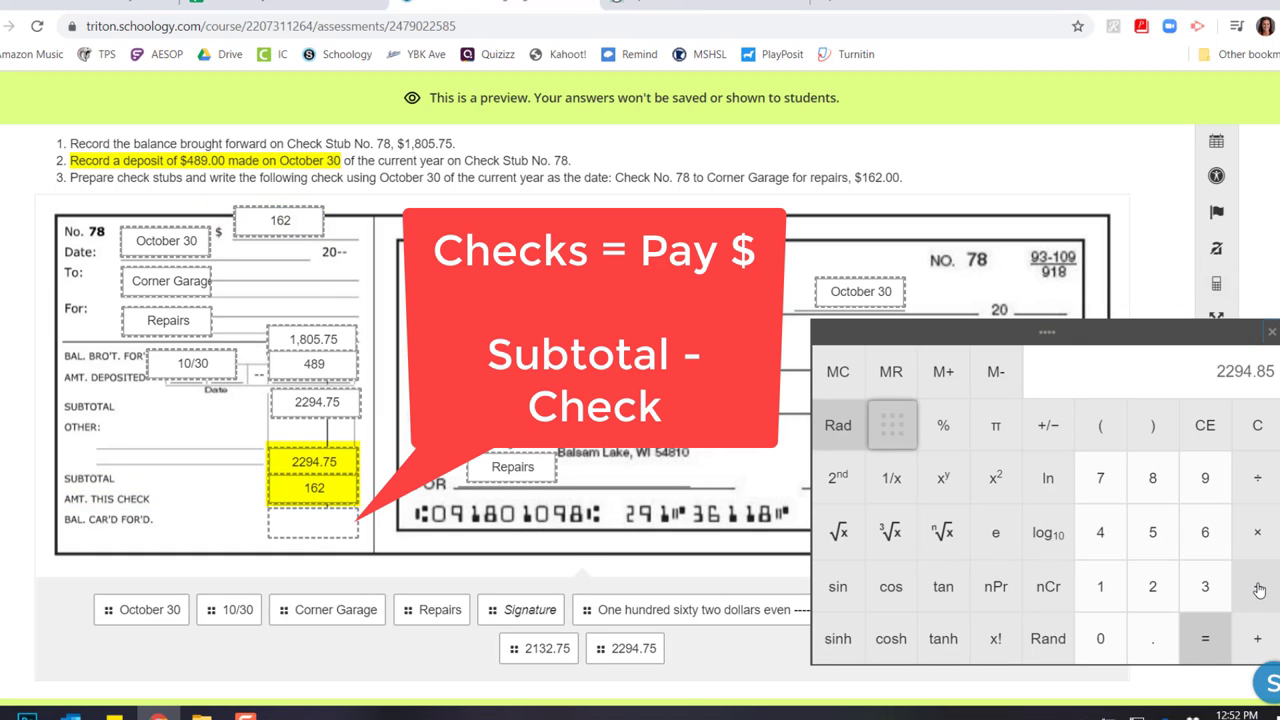
{"action": "left_click", "coordinate": [1257, 588]}
{"action": "left_click", "coordinate": [1108, 588]}
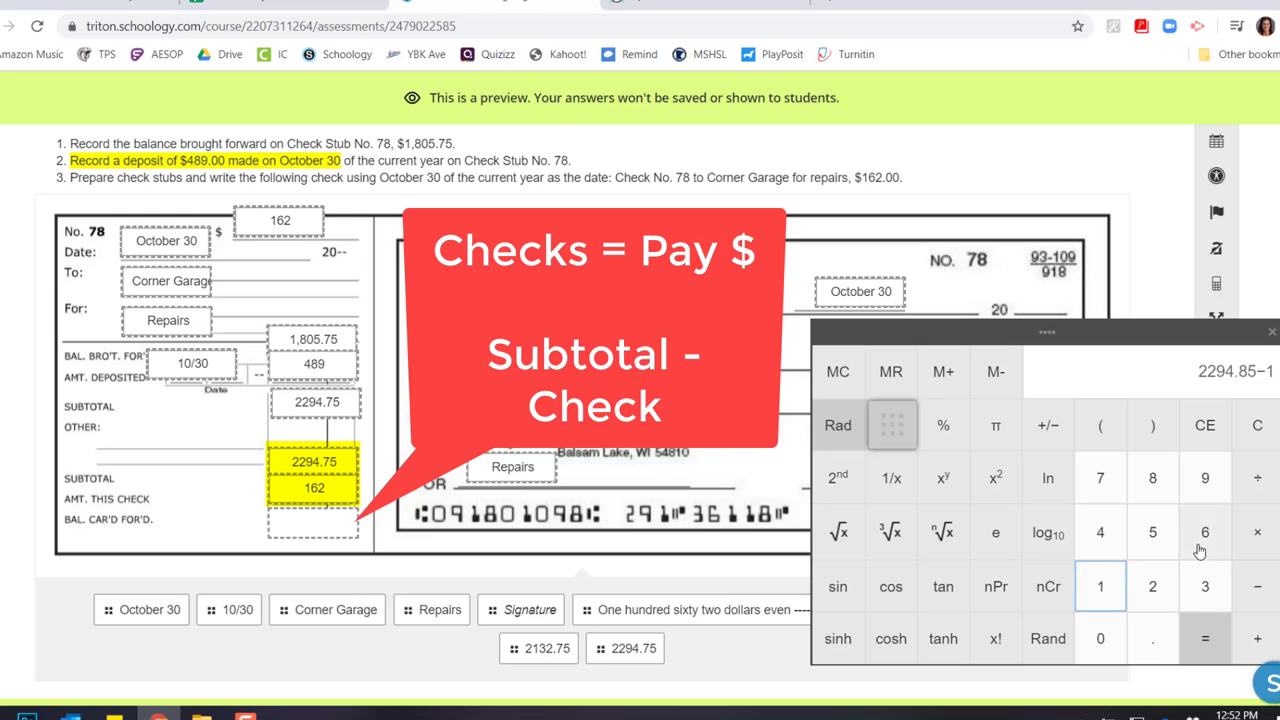
{"action": "left_click", "coordinate": [1205, 532]}
{"action": "left_click", "coordinate": [1152, 586]}
{"action": "left_click", "coordinate": [1201, 640]}
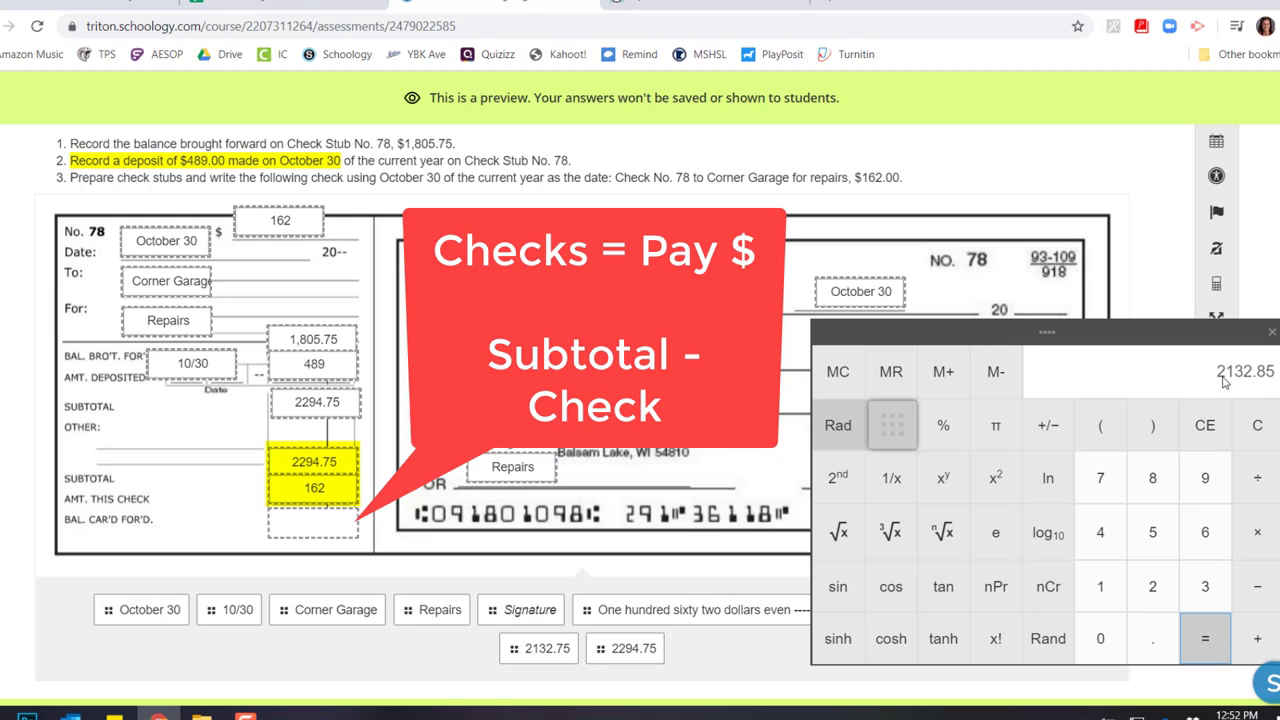
{"action": "left_click", "coordinate": [1272, 334]}
{"action": "left_click_drag", "start_coordinate": [540, 648], "coordinate": [302, 530]}
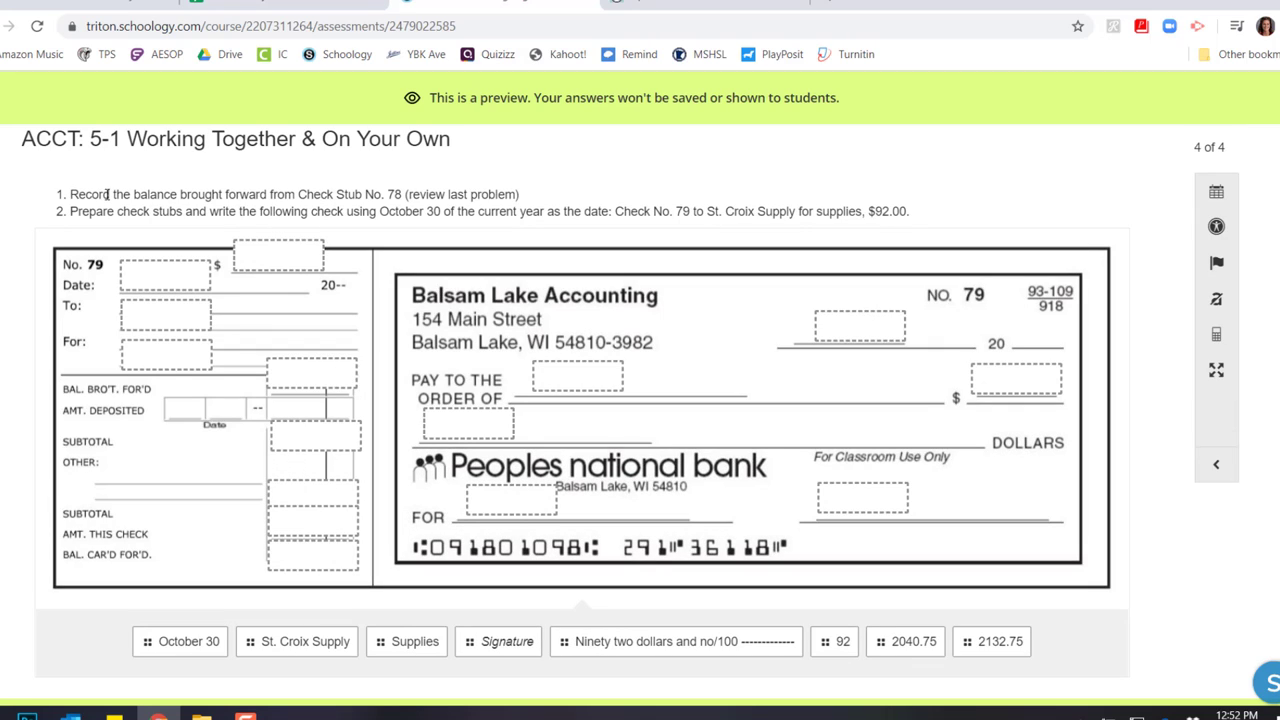
Highlight "balance brought forward from Check Stub No. 78" in question 4's instructions, and reopen question 3 to check that stub's final balance
{"action": "left_click_drag", "start_coordinate": [133, 195], "coordinate": [398, 195]}
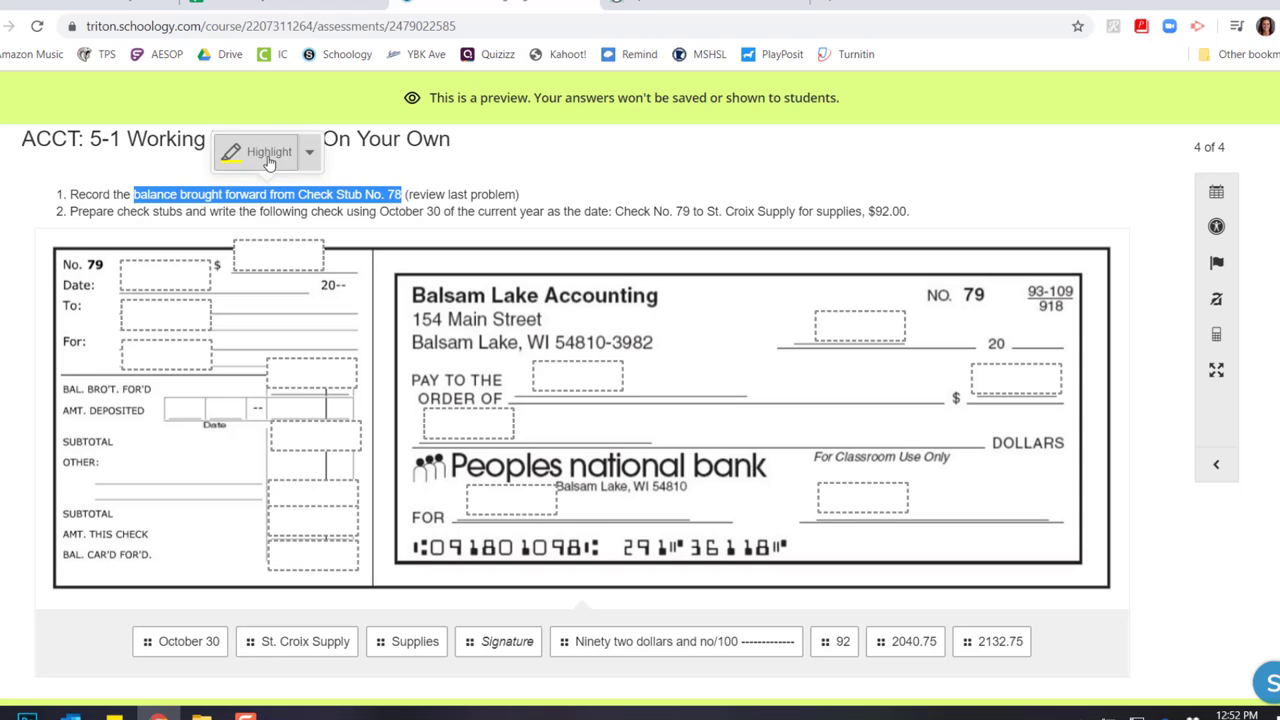
{"action": "left_click", "coordinate": [283, 150]}
{"action": "scroll", "coordinate": [1157, 580], "scroll_direction": "down", "scroll_amount": 1}
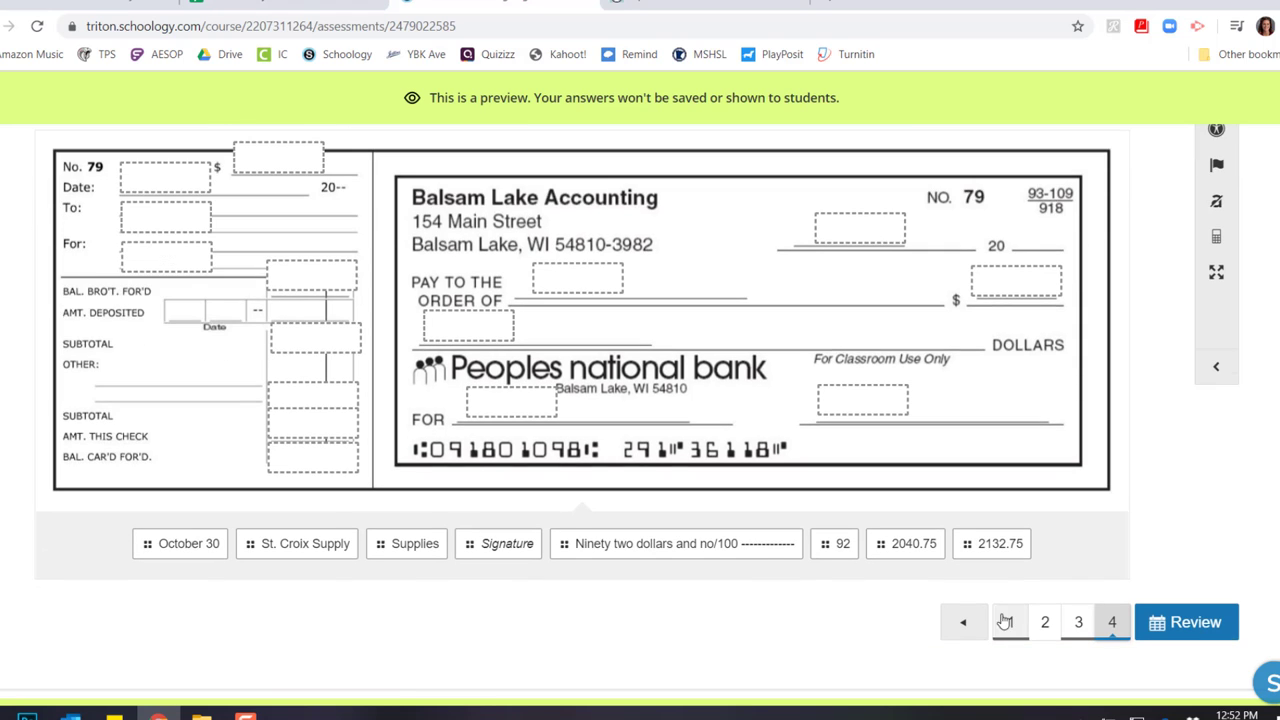
{"action": "left_click", "coordinate": [963, 622]}
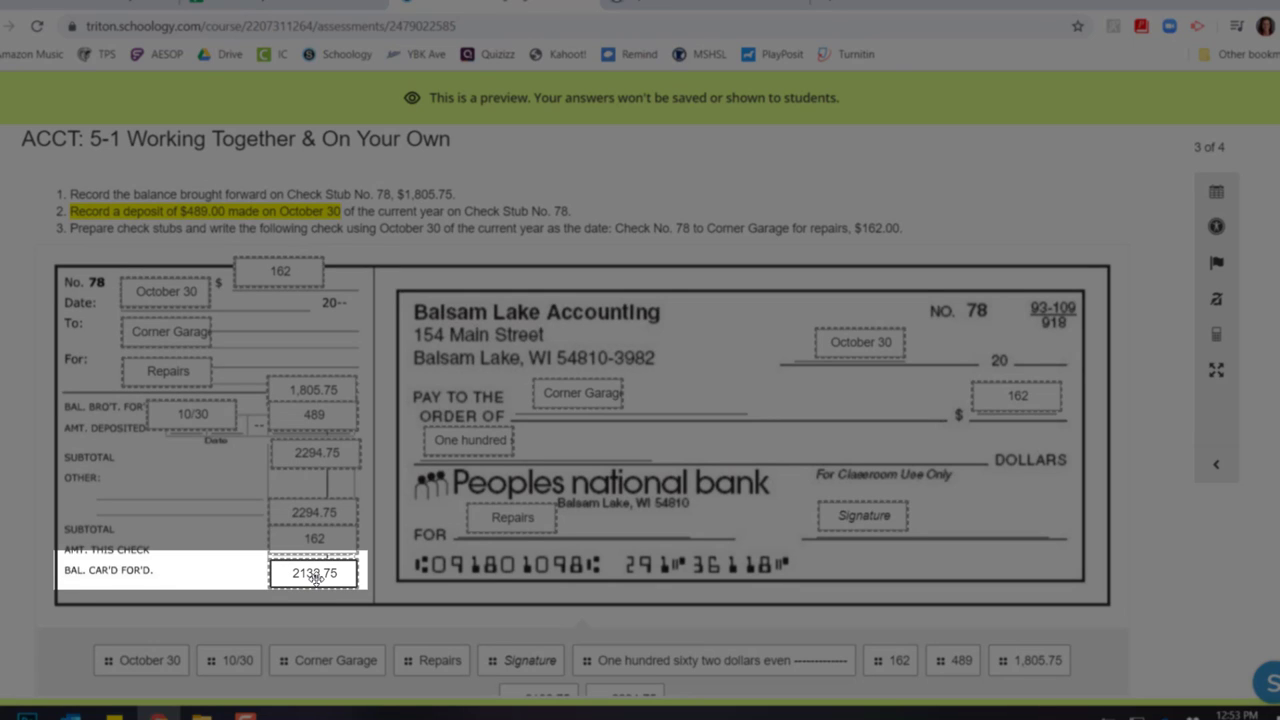
Return to question 4 and place 2132.75 as the balance brought forward on Check Stub No. 79
{"action": "scroll", "coordinate": [1091, 593], "scroll_direction": "down", "scroll_amount": 2}
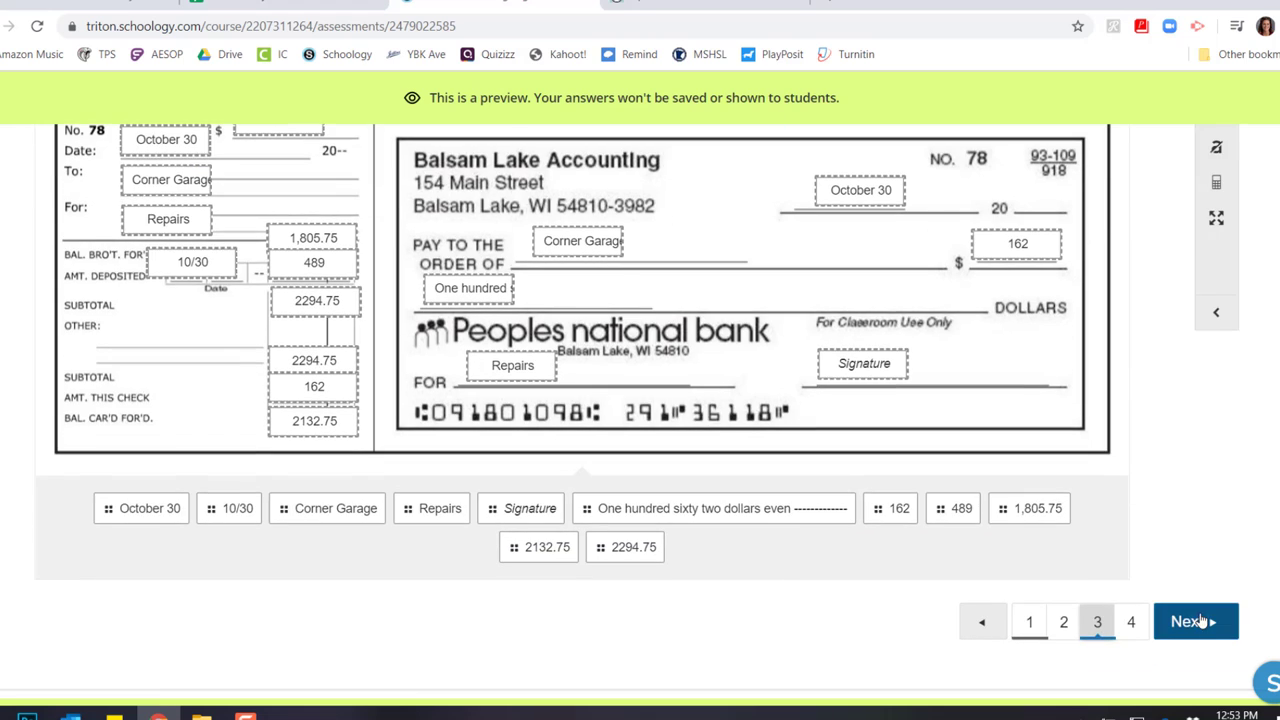
{"action": "left_click", "coordinate": [1200, 697]}
{"action": "left_click_drag", "start_coordinate": [998, 641], "coordinate": [300, 385]}
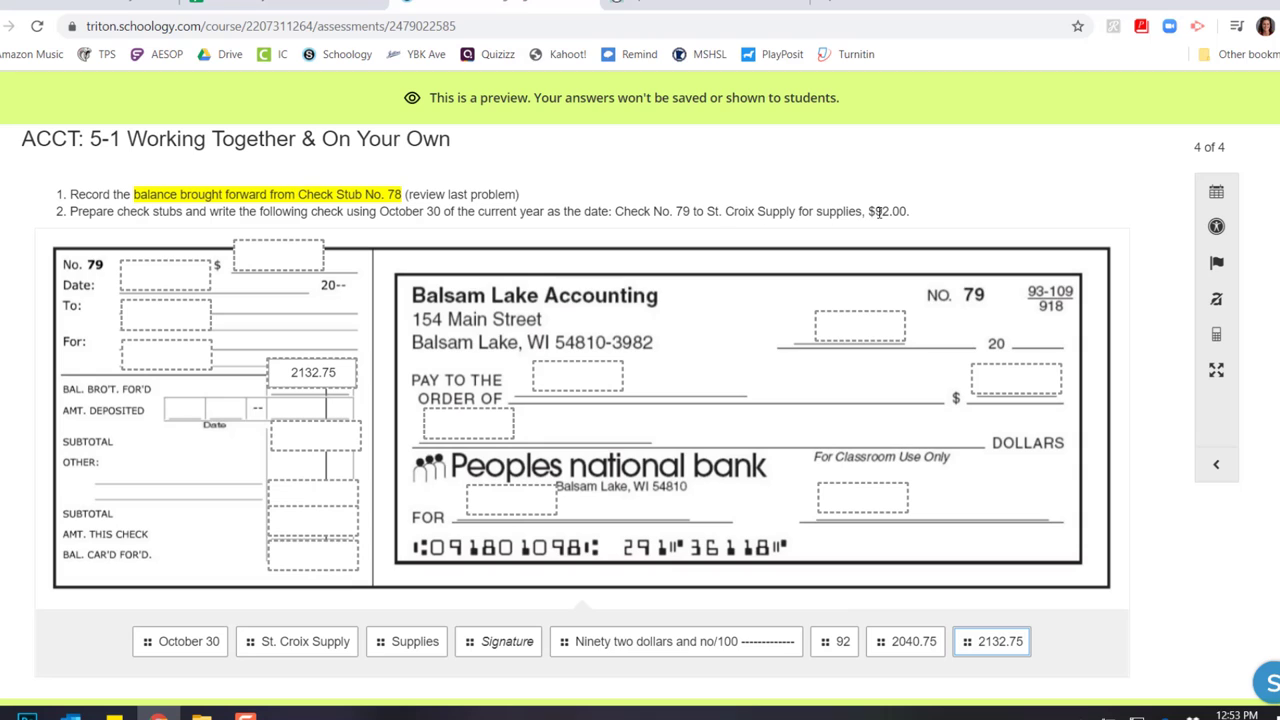
Fill in October 30 as the date and St. Croix Supply as the payee on both Check No. 79 and its stub
{"action": "left_click_drag", "start_coordinate": [211, 633], "coordinate": [860, 325]}
{"action": "left_click_drag", "start_coordinate": [190, 645], "coordinate": [186, 283]}
{"action": "left_click_drag", "start_coordinate": [300, 641], "coordinate": [176, 314]}
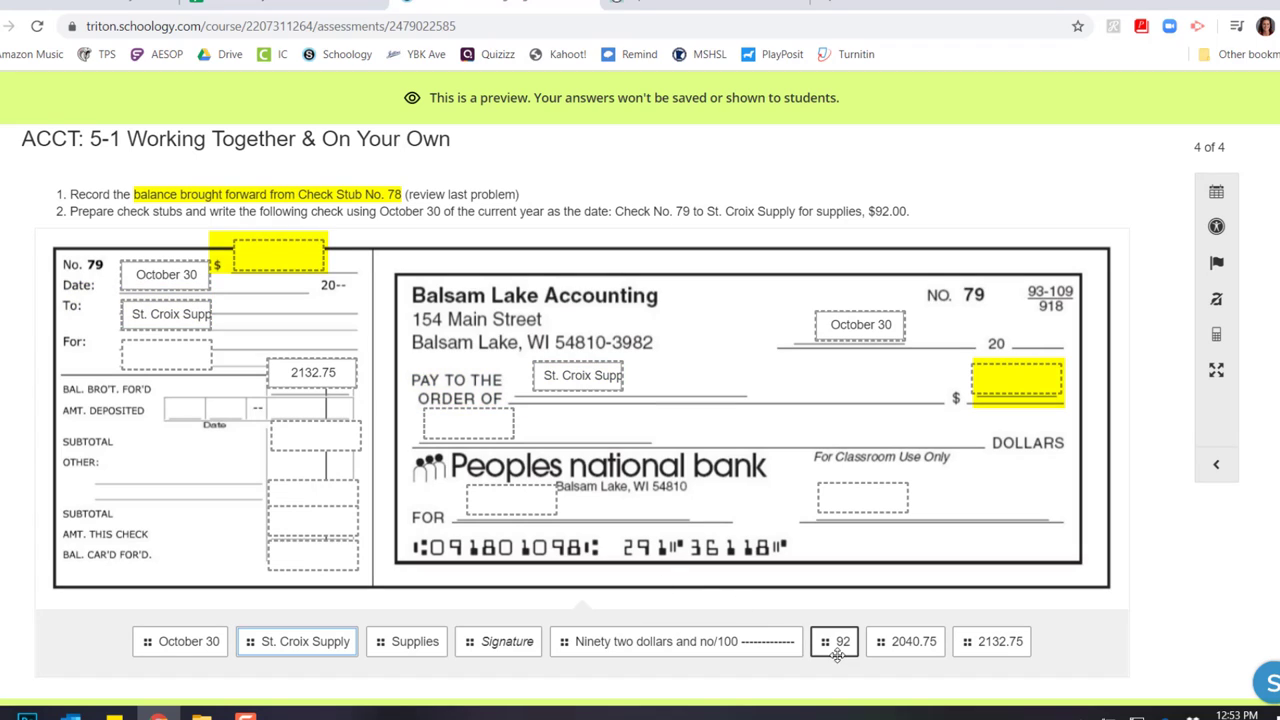
Enter 92 as the dollar amount on Check No. 79 and its stub, and "Ninety two dollars and no/100" on the written amount line
{"action": "left_click_drag", "start_coordinate": [837, 650], "coordinate": [1012, 375]}
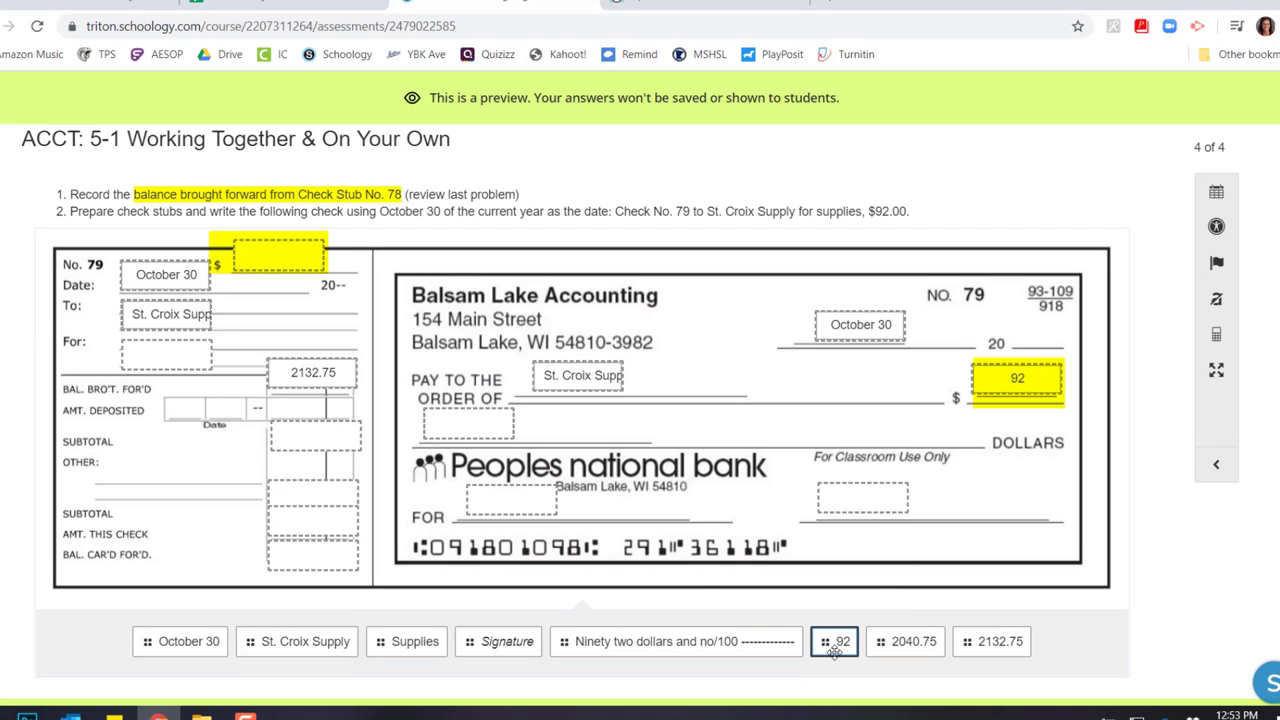
{"action": "left_click_drag", "start_coordinate": [834, 650], "coordinate": [280, 257]}
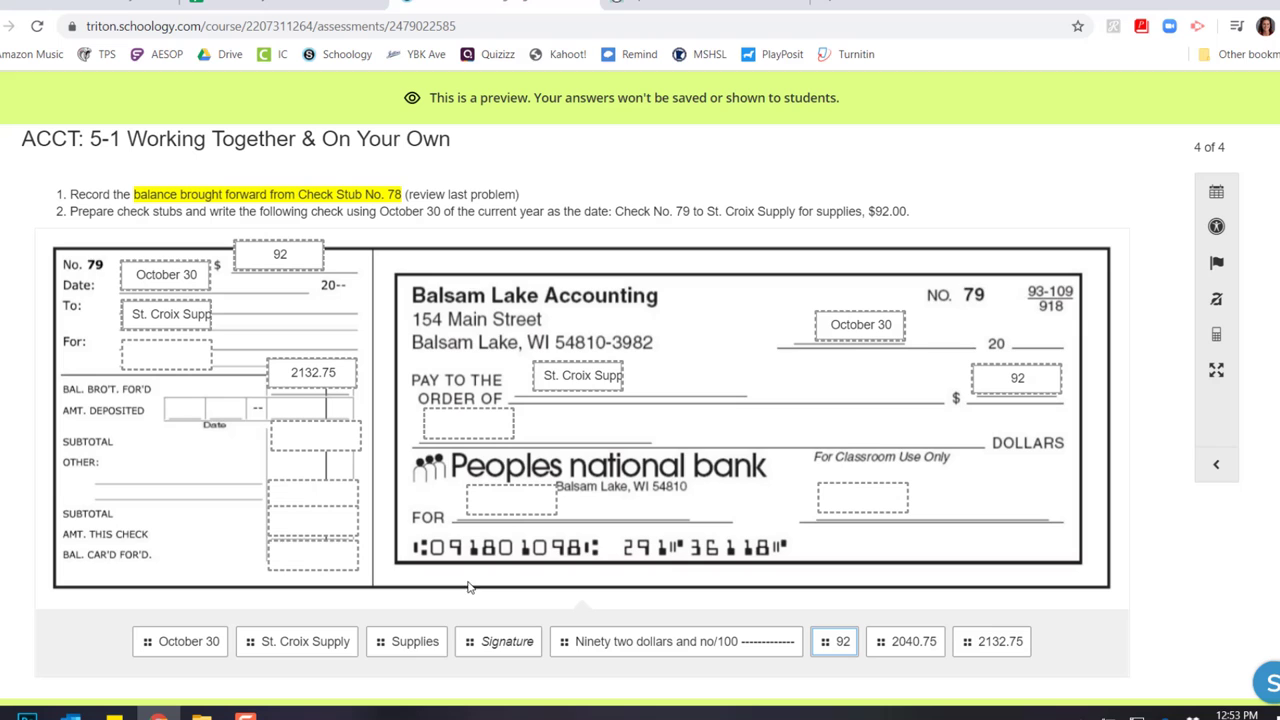
{"action": "left_click", "coordinate": [414, 641]}
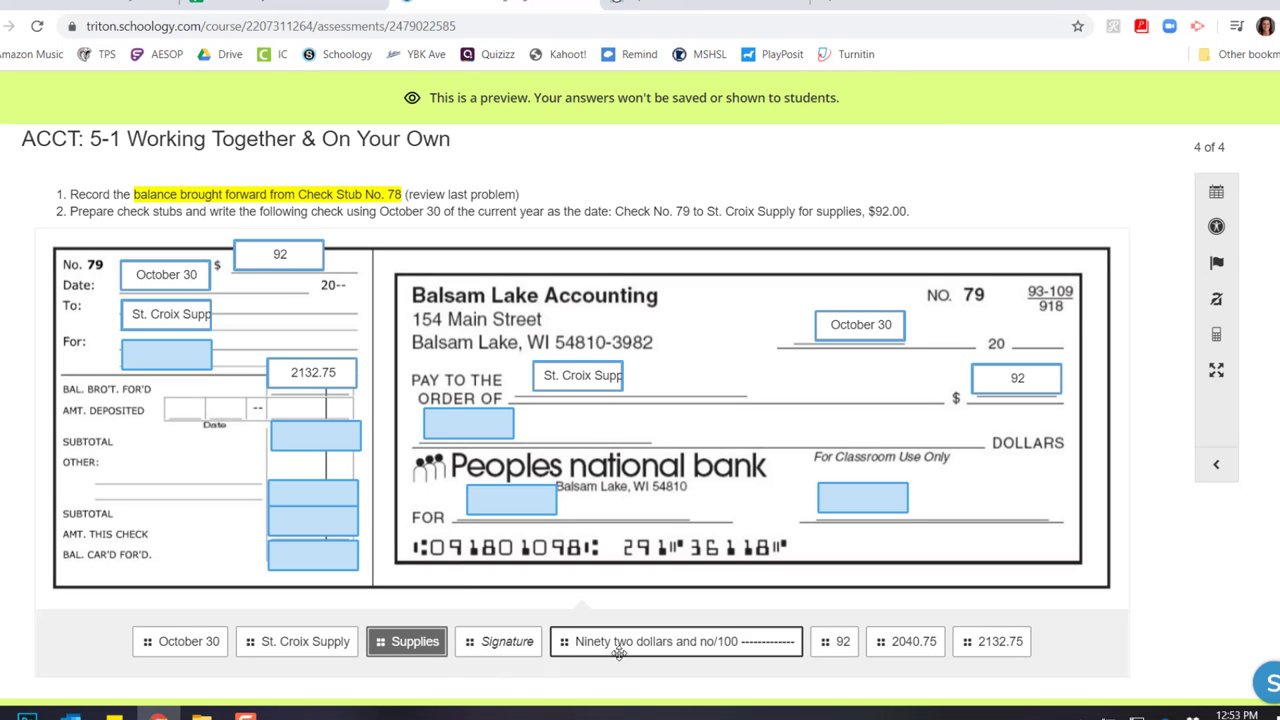
{"action": "left_click_drag", "start_coordinate": [619, 651], "coordinate": [500, 383]}
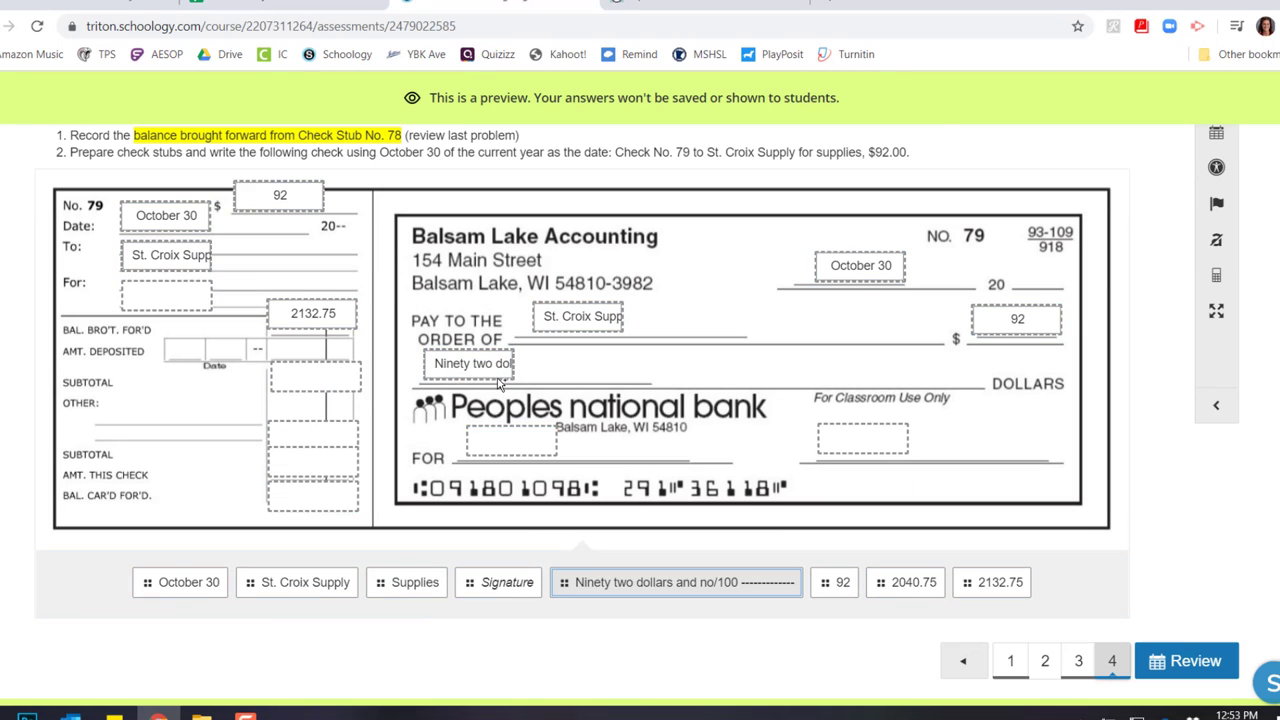
Enter Supplies as the purpose on both Check No. 79 and its stub, and place Signature on the check's signature line
{"action": "left_click_drag", "start_coordinate": [414, 582], "coordinate": [512, 445]}
{"action": "left_click_drag", "start_coordinate": [425, 578], "coordinate": [168, 295]}
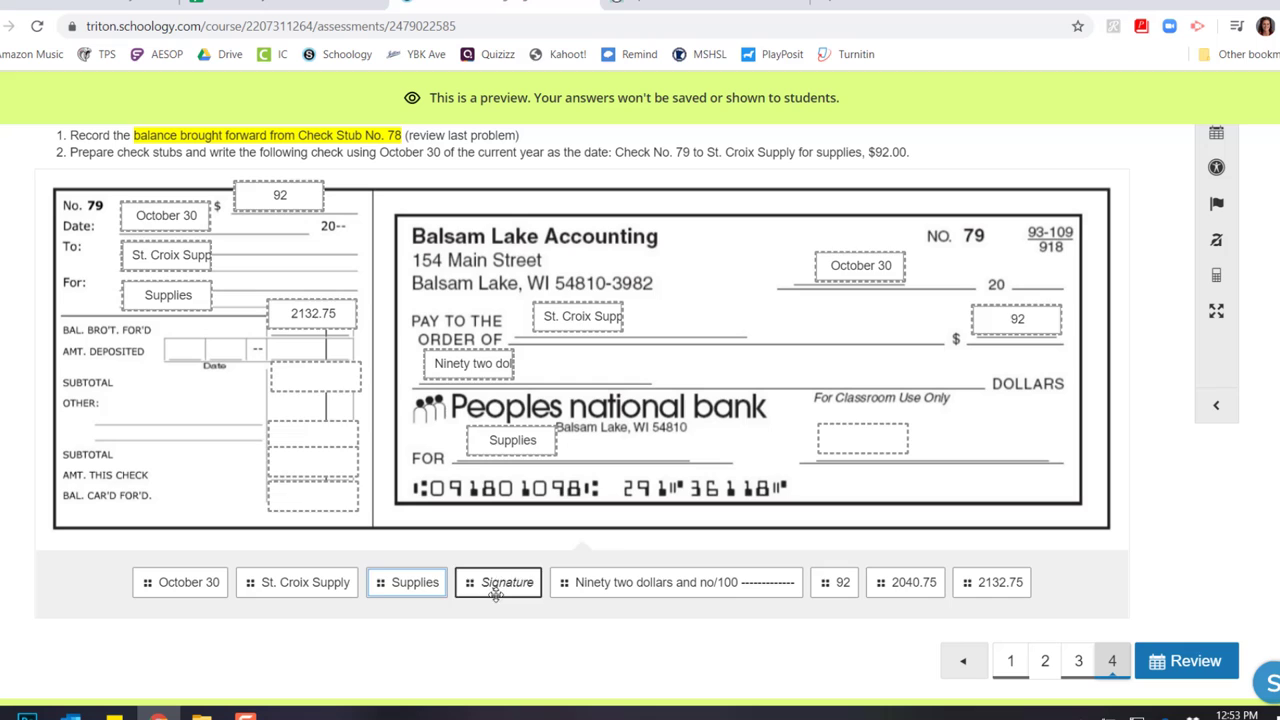
{"action": "mouse_move", "coordinate": [507, 582]}
{"action": "left_mouse_down"}
{"action": "mouse_move", "coordinate": [974, 437]}
{"action": "mouse_move", "coordinate": [868, 440]}
{"action": "left_mouse_up"}
Place 2132.75 in both subtotals of Check Stub No. 79 and 92 as the amount of this check
{"action": "scroll", "coordinate": [510, 440], "scroll_direction": "up", "scroll_amount": 2}
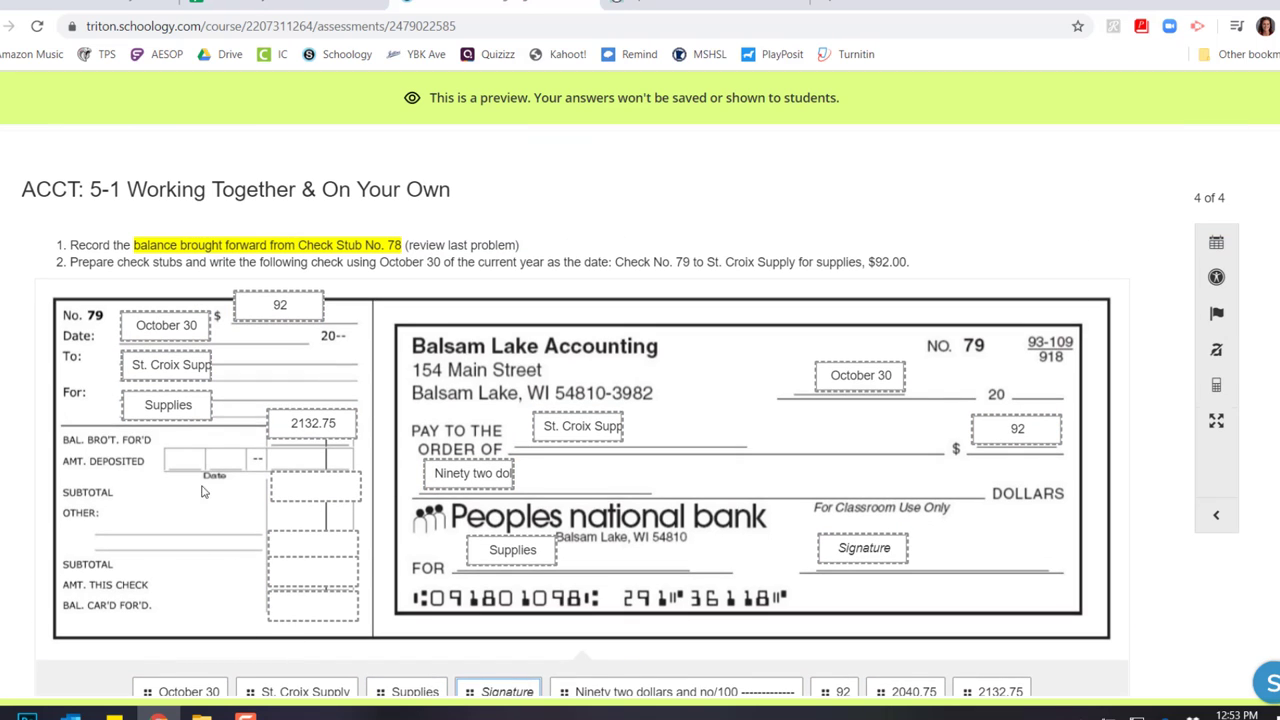
{"action": "left_click_drag", "start_coordinate": [58, 440], "coordinate": [358, 472]}
{"action": "left_click_drag", "start_coordinate": [358, 440], "coordinate": [140, 466]}
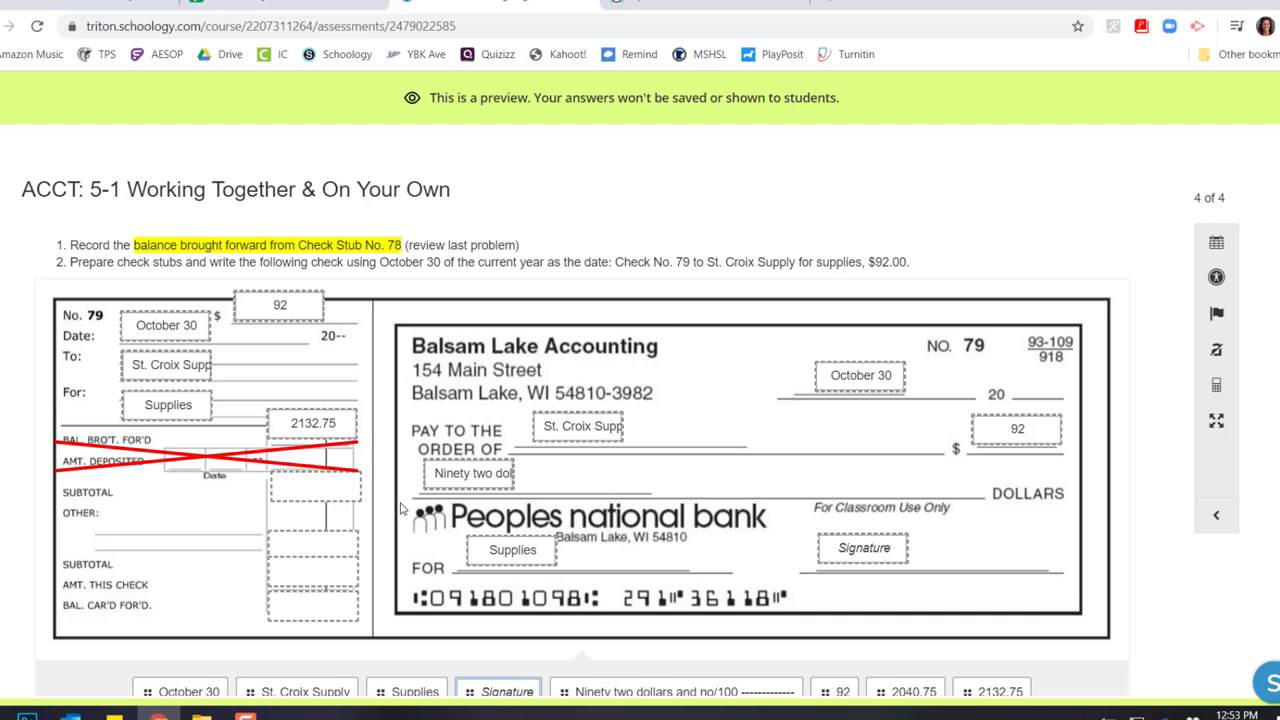
{"action": "scroll", "coordinate": [400, 510], "scroll_direction": "down", "scroll_amount": 3}
{"action": "mouse_move", "coordinate": [991, 545]}
{"action": "left_mouse_down"}
{"action": "mouse_move", "coordinate": [527, 480]}
{"action": "mouse_move", "coordinate": [286, 349]}
{"action": "mouse_move", "coordinate": [300, 345]}
{"action": "left_mouse_up"}
{"action": "mouse_move", "coordinate": [178, 374]}
{"action": "left_mouse_down"}
{"action": "mouse_move", "coordinate": [102, 370]}
{"action": "mouse_move", "coordinate": [356, 392]}
{"action": "left_mouse_up"}
{"action": "left_click_drag", "start_coordinate": [356, 362], "coordinate": [50, 392]}
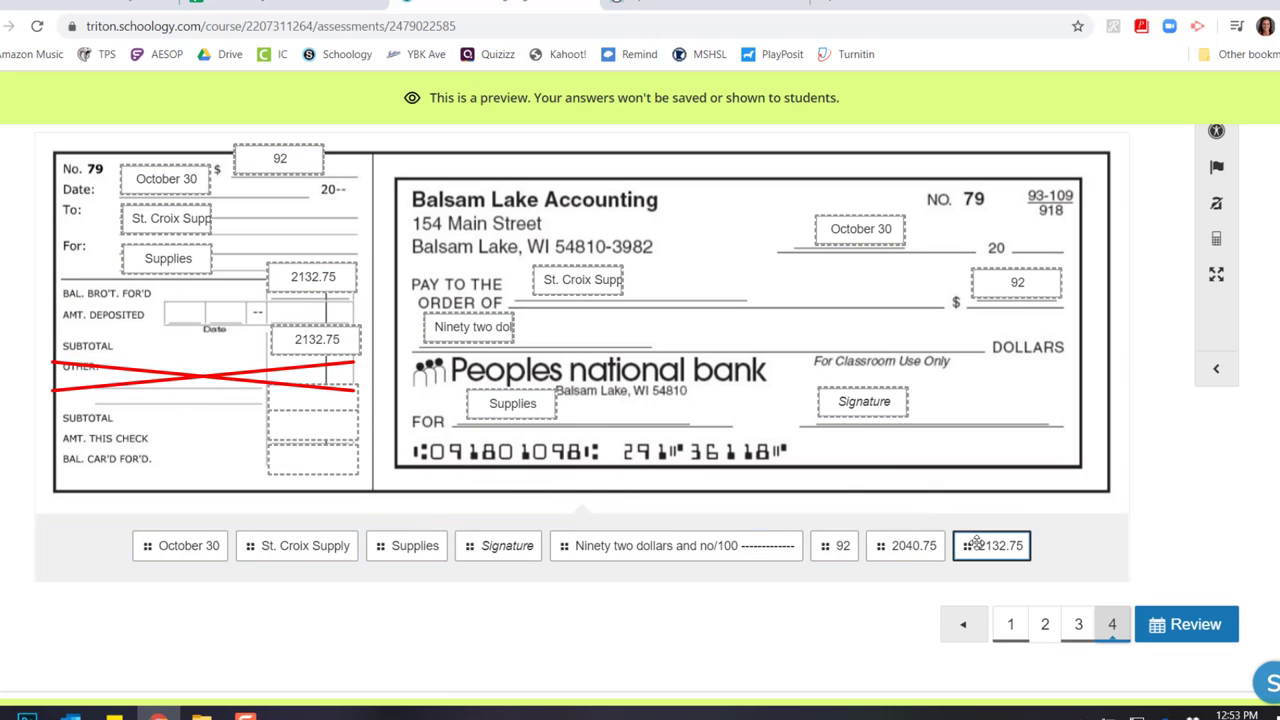
{"action": "left_click_drag", "start_coordinate": [991, 545], "coordinate": [293, 399]}
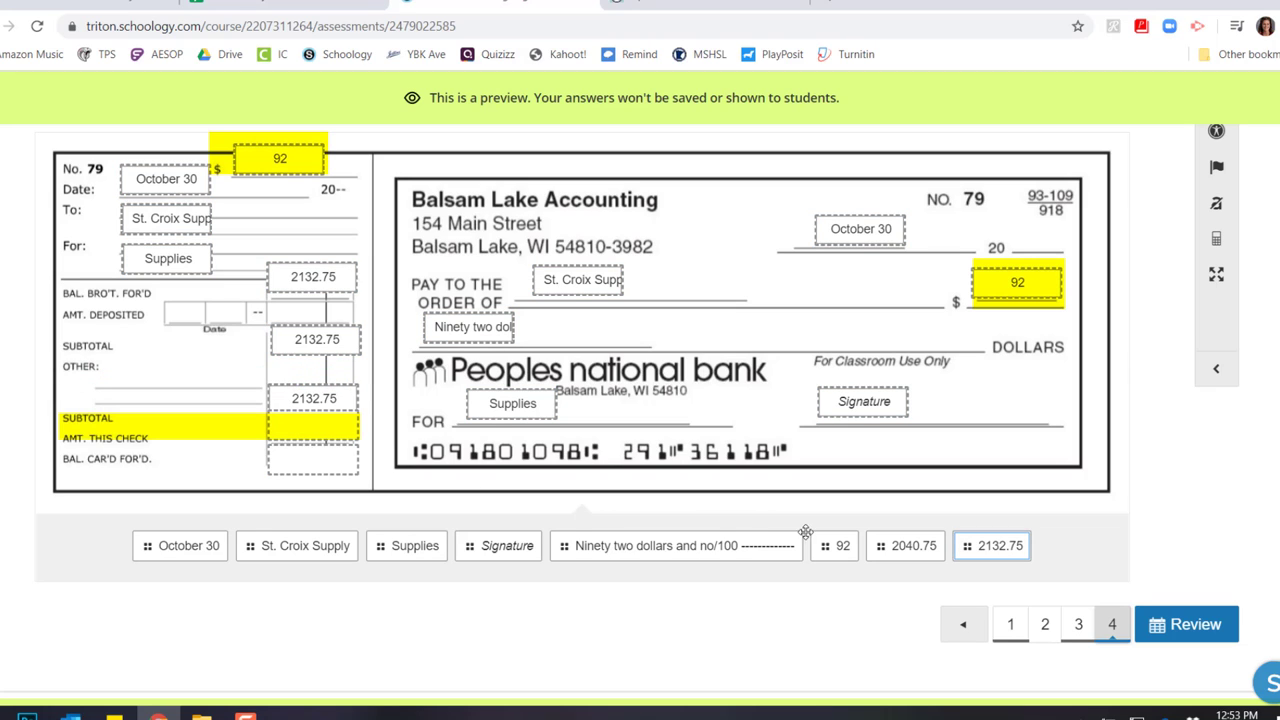
{"action": "left_click_drag", "start_coordinate": [835, 545], "coordinate": [313, 425]}
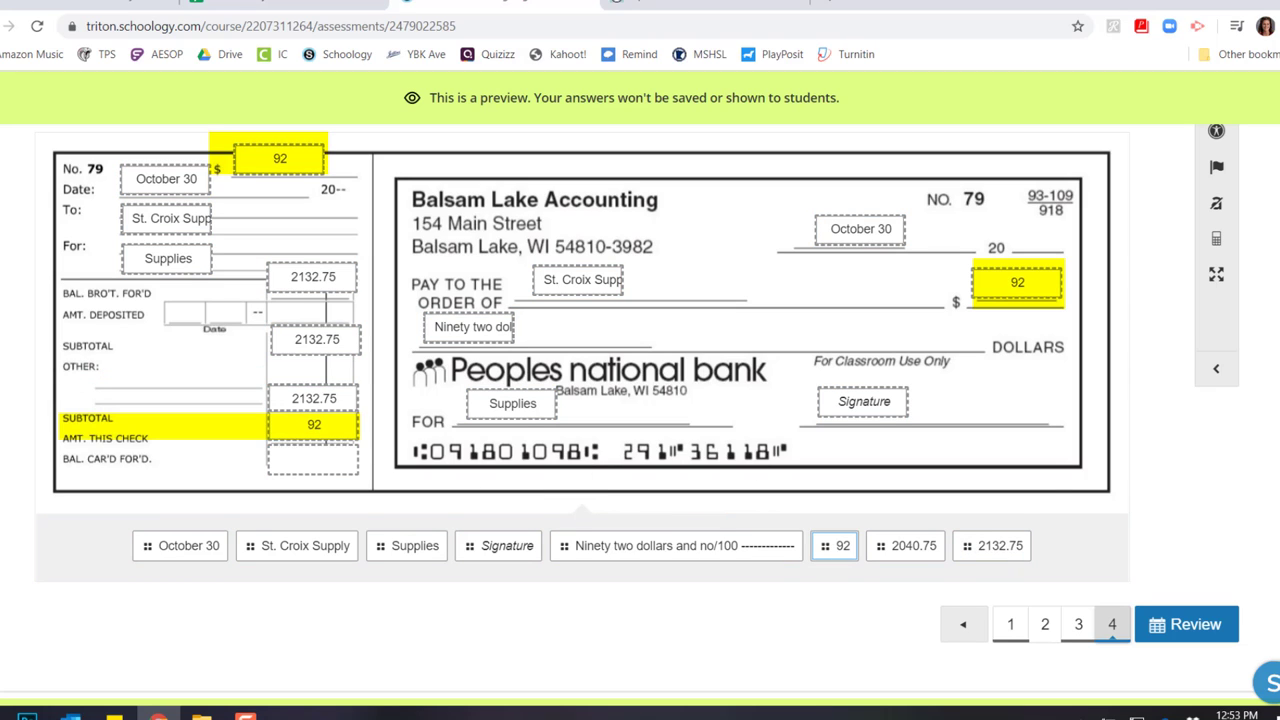
Subtract 92 from the subtotal with the calculator, close it, and place 2040.75 as the balance carried forward on Check Stub No. 79
{"action": "left_click", "coordinate": [1214, 237]}
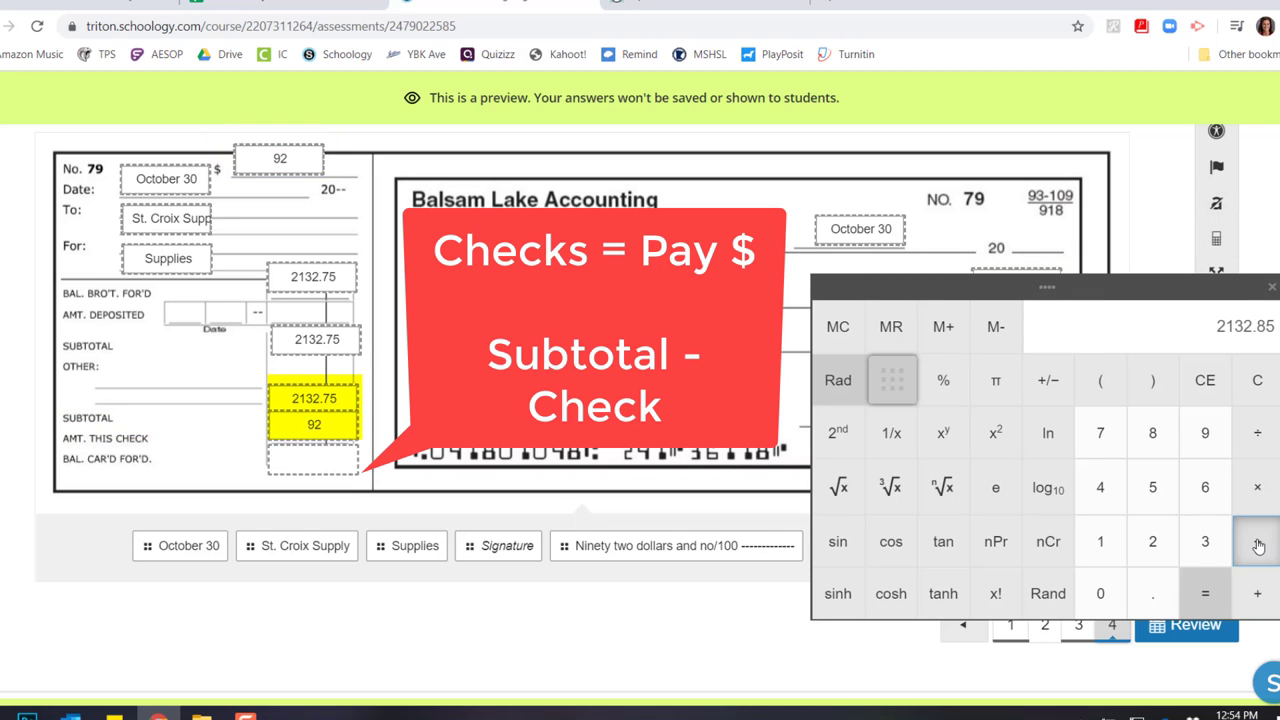
{"action": "left_click", "coordinate": [1258, 545]}
{"action": "left_click", "coordinate": [1205, 433]}
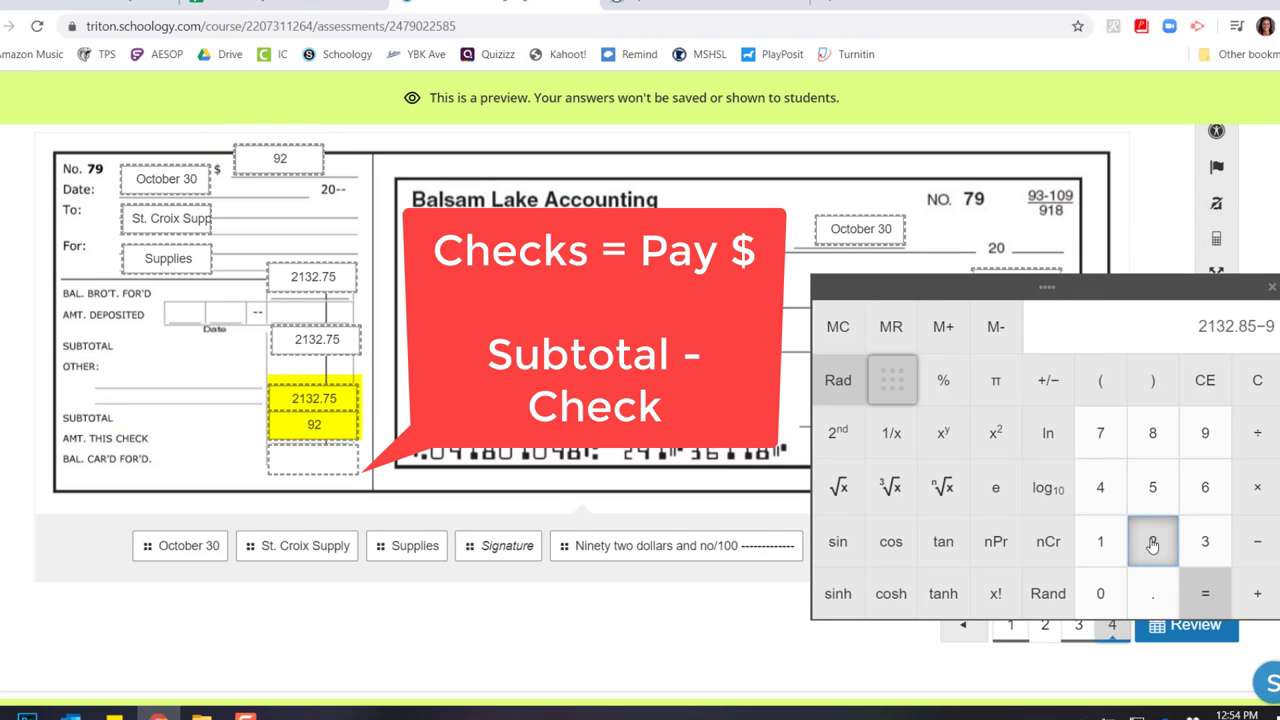
{"action": "left_click", "coordinate": [1152, 541]}
{"action": "left_click", "coordinate": [1205, 593]}
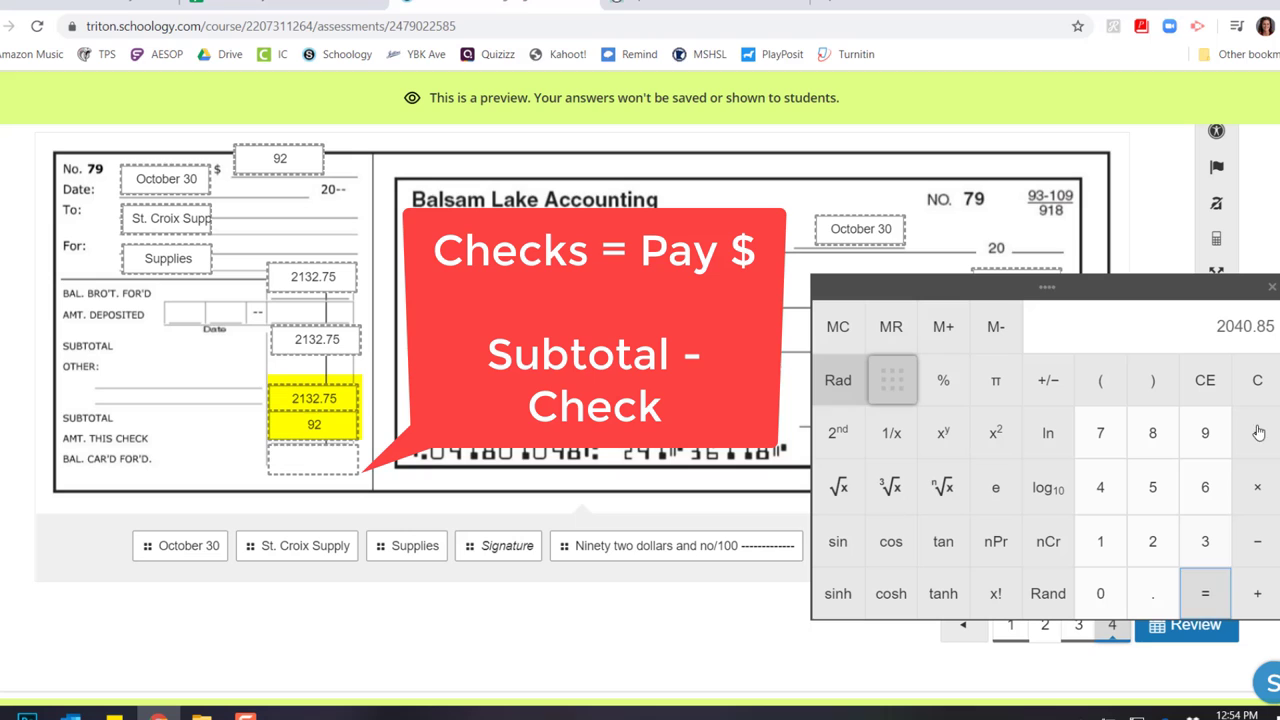
{"action": "left_click", "coordinate": [1272, 288]}
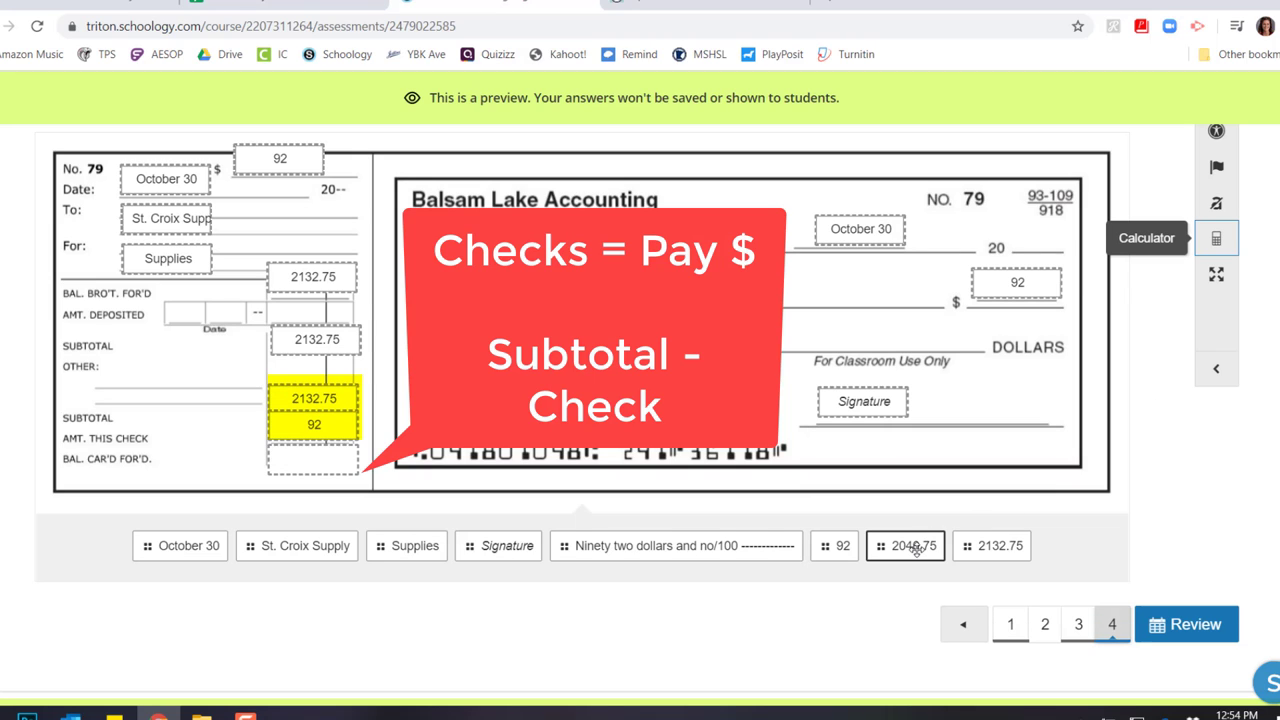
{"action": "left_click_drag", "start_coordinate": [915, 548], "coordinate": [314, 459]}
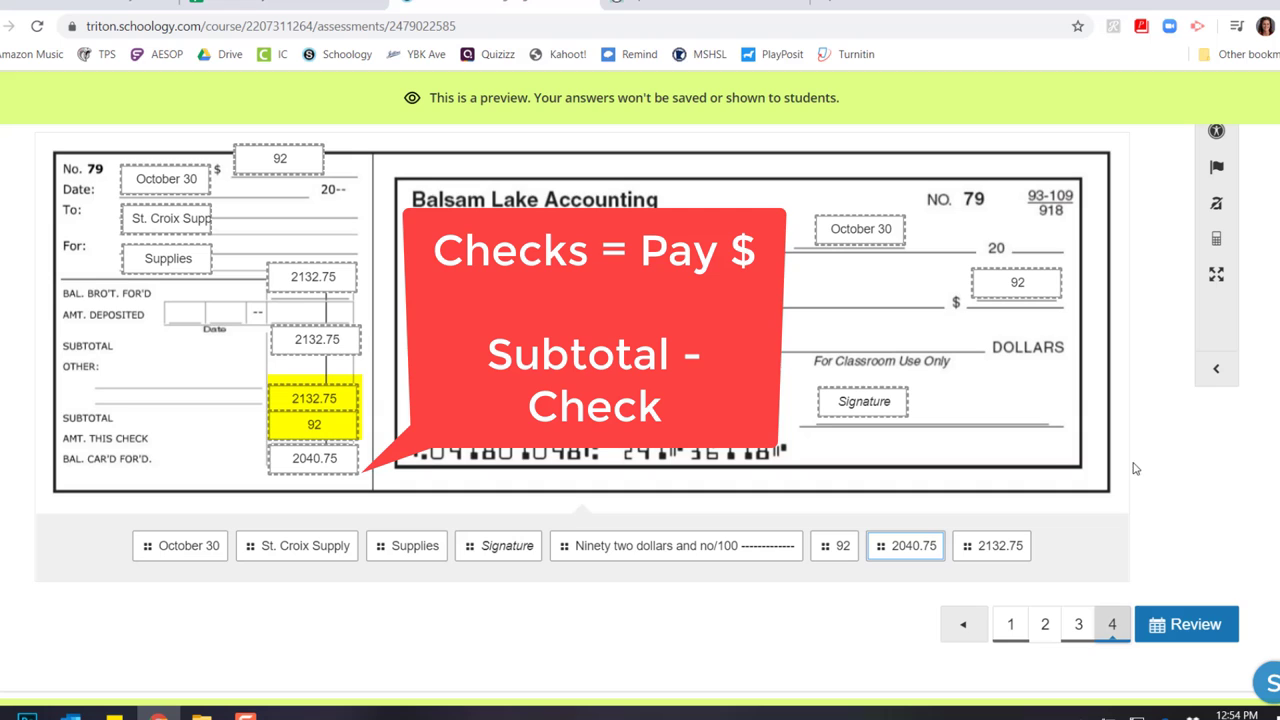